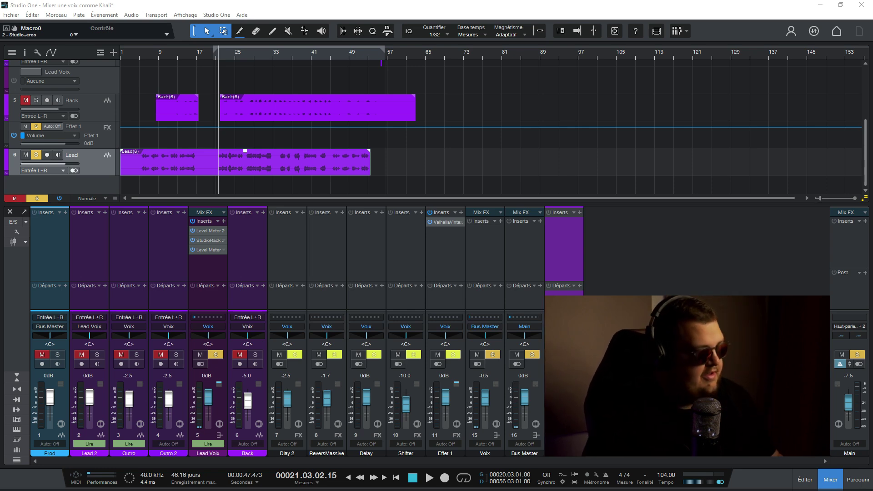
Step: Open the StudioRack on the Lead Voix channel, then play the lead vocal with StudioRack bypassed
{"action": "double_click", "coordinate": [209, 240]}
{"action": "left_click_drag", "start_coordinate": [372, 63], "coordinate": [564, 137]}
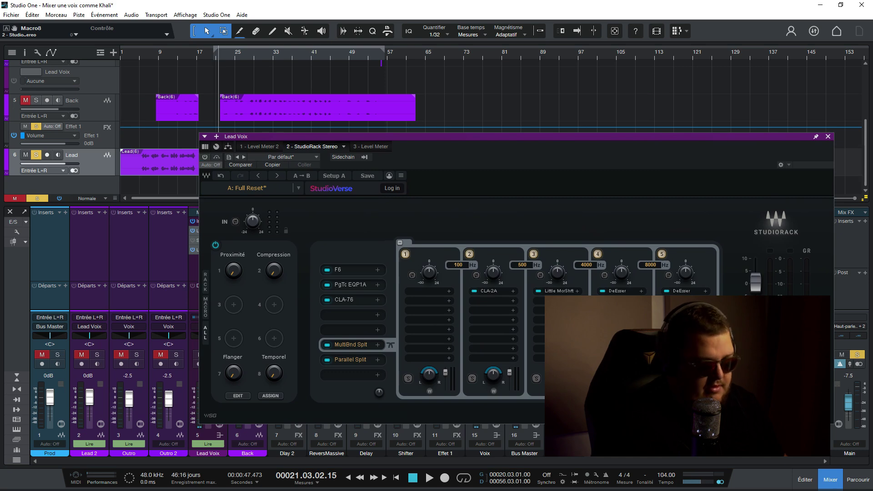
{"action": "key", "text": "Escape"}
{"action": "key", "text": "space"}
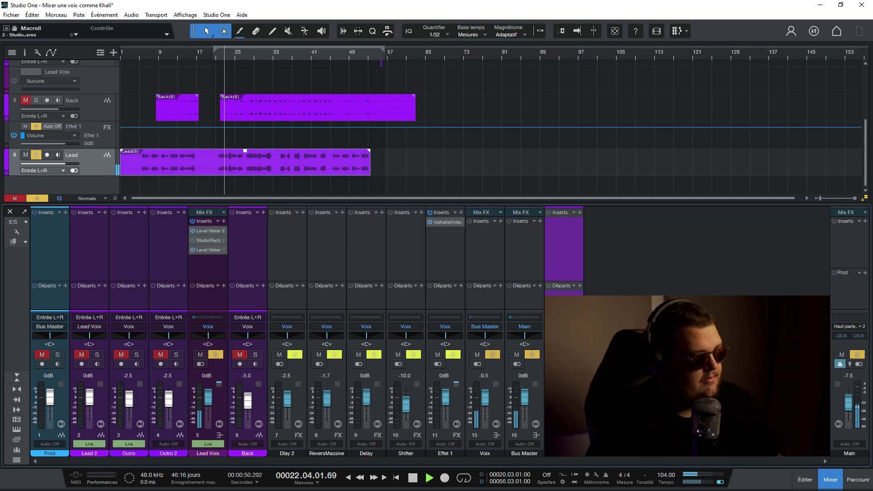
{"action": "key", "text": "space"}
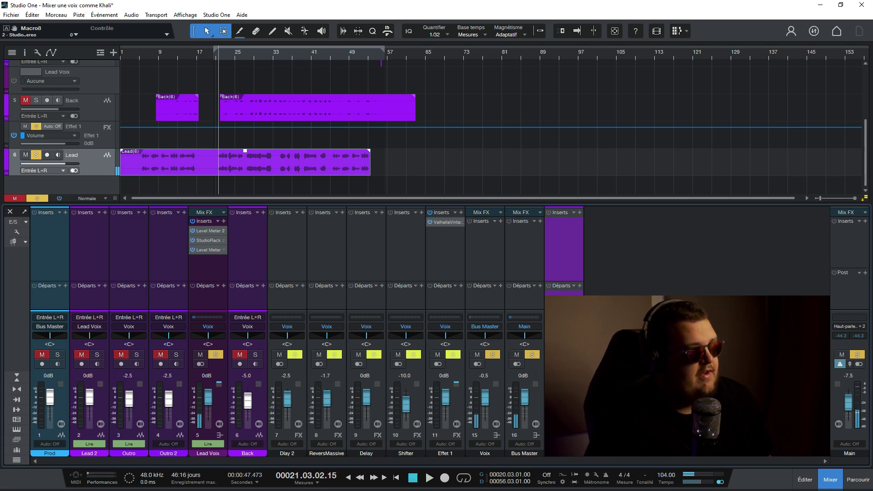
Step: Activate and open StudioRack on Lead Voix, switching off its F6, PgTc EQP1A, CLA-76, MultiBnd Splt and Parallel Split modules
{"action": "left_click", "coordinate": [193, 240]}
{"action": "double_click", "coordinate": [208, 240]}
{"action": "left_click_drag", "start_coordinate": [444, 136], "coordinate": [285, 45]}
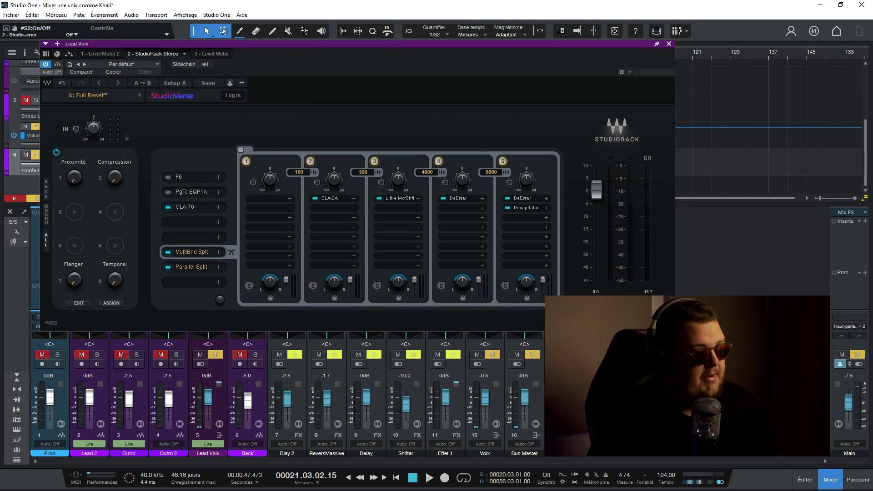
{"action": "left_click", "coordinate": [168, 253]}
{"action": "left_click", "coordinate": [168, 268]}
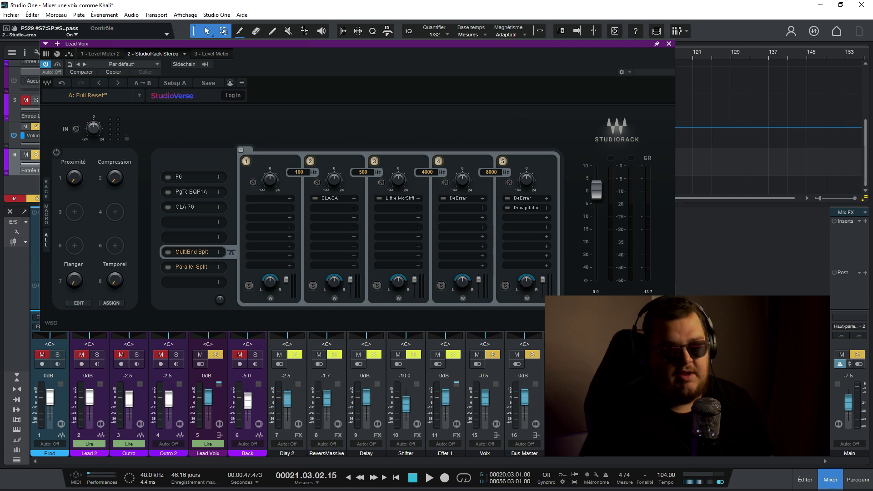
Step: Insert the Rev LX-24 reverb on the Lead 2 channel, remove it, and reopen StudioRack on Lead Voix
{"action": "left_click_drag", "start_coordinate": [472, 43], "coordinate": [612, 47]}
{"action": "left_click", "coordinate": [105, 212]}
{"action": "left_click", "coordinate": [136, 286]}
{"action": "left_click", "coordinate": [154, 306]}
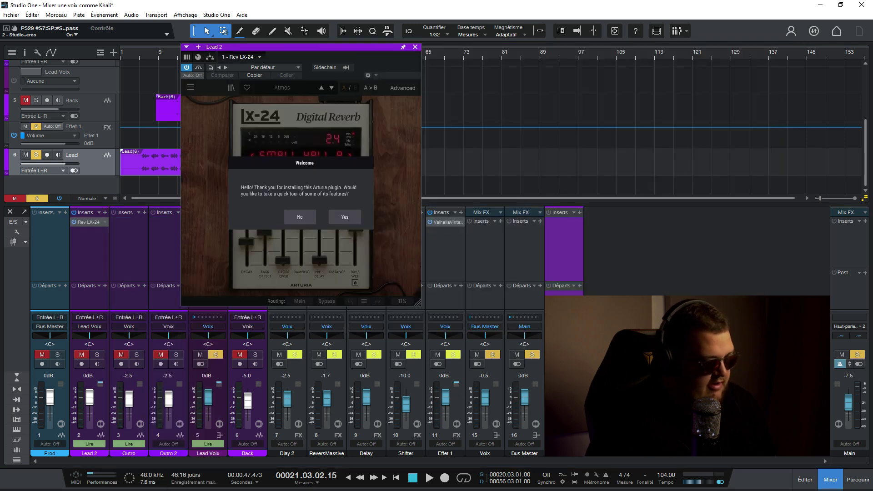
{"action": "left_click", "coordinate": [415, 46]}
{"action": "left_click", "coordinate": [105, 222]}
{"action": "left_click", "coordinate": [127, 331]}
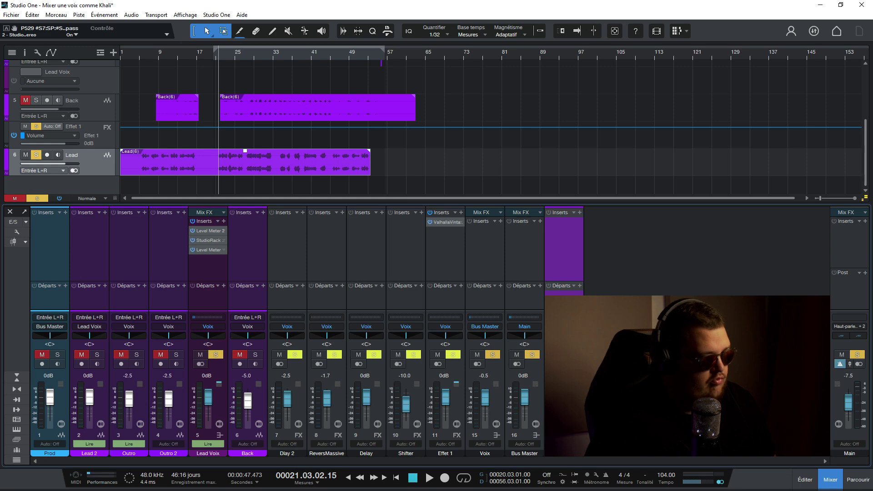
{"action": "double_click", "coordinate": [208, 241]}
{"action": "left_click_drag", "start_coordinate": [409, 46], "coordinate": [346, 59]}
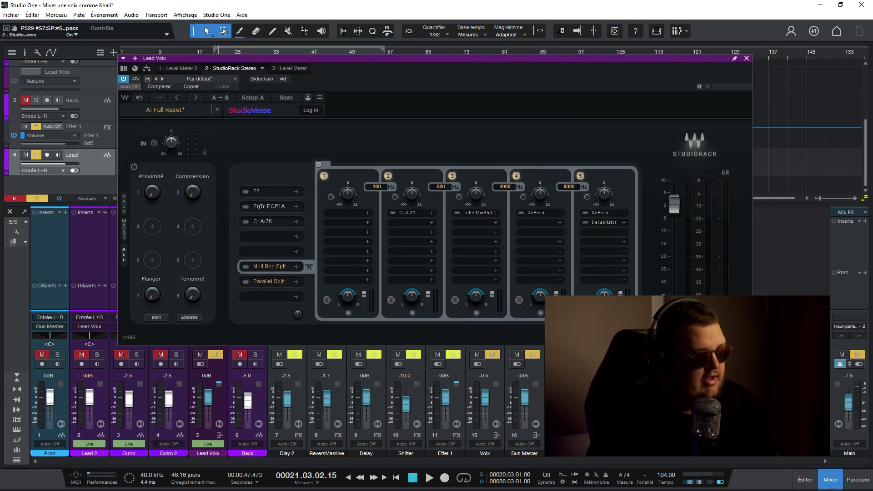
Step: Add FabFilter Pro-Q 3 to StudioRack's empty fourth slot, close its window and clear the slot again
{"action": "left_click", "coordinate": [271, 236]}
{"action": "left_click", "coordinate": [271, 236]}
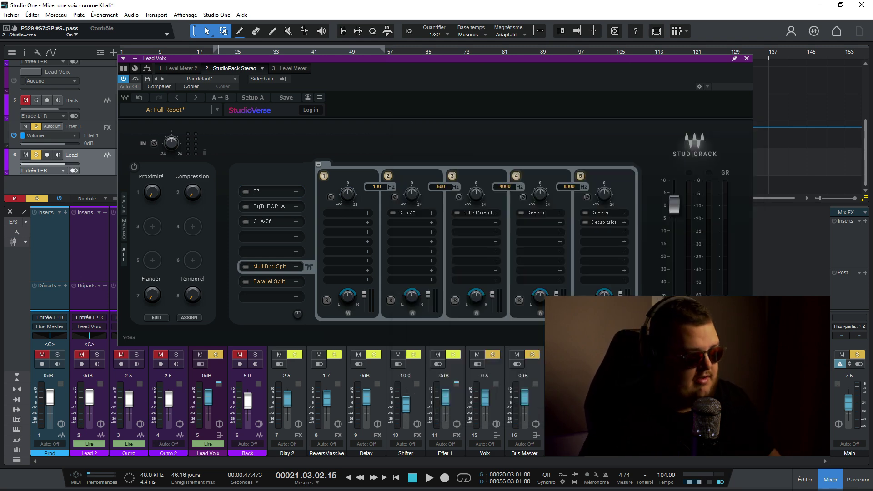
{"action": "left_click", "coordinate": [271, 251]}
{"action": "type", "text": "fabf"}
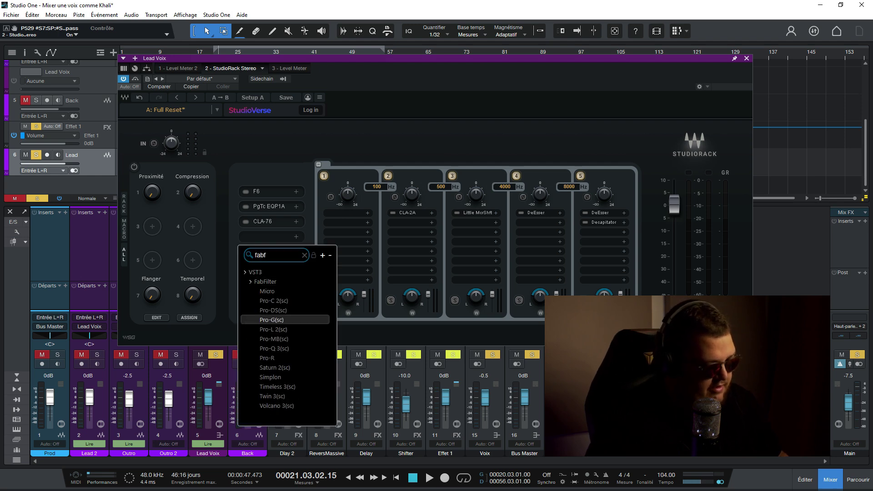
{"action": "double_click", "coordinate": [273, 348]}
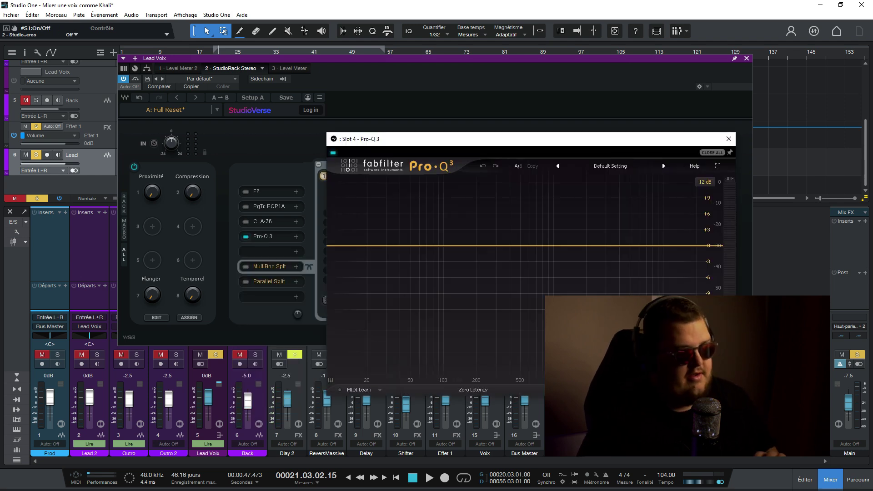
{"action": "left_click", "coordinate": [728, 139]}
{"action": "left_click", "coordinate": [264, 235]}
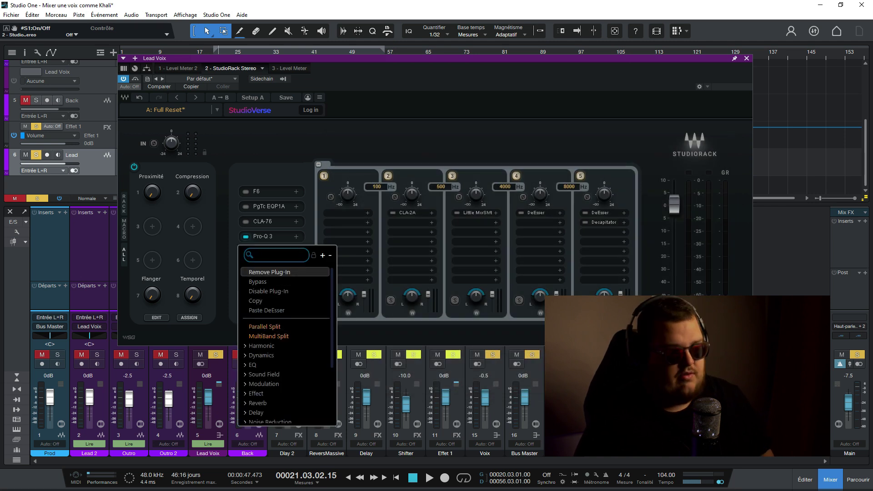
{"action": "left_click", "coordinate": [269, 336]}
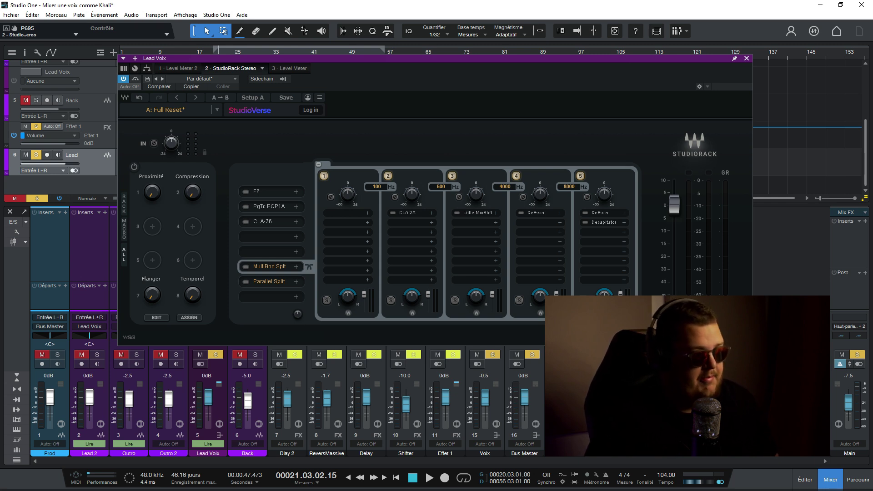
Step: Add a Parallel Split with a second chain in StudioRack's last empty slot, and remove it again
{"action": "left_click", "coordinate": [271, 297]}
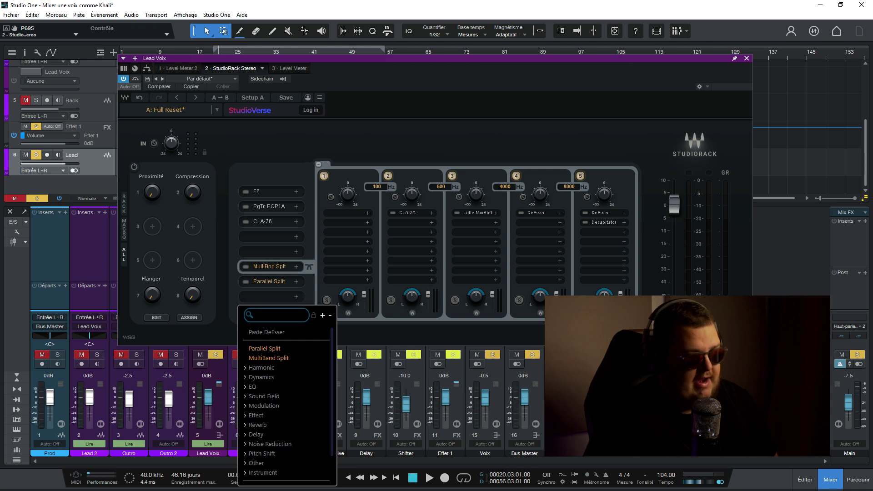
{"action": "key", "text": "Escape"}
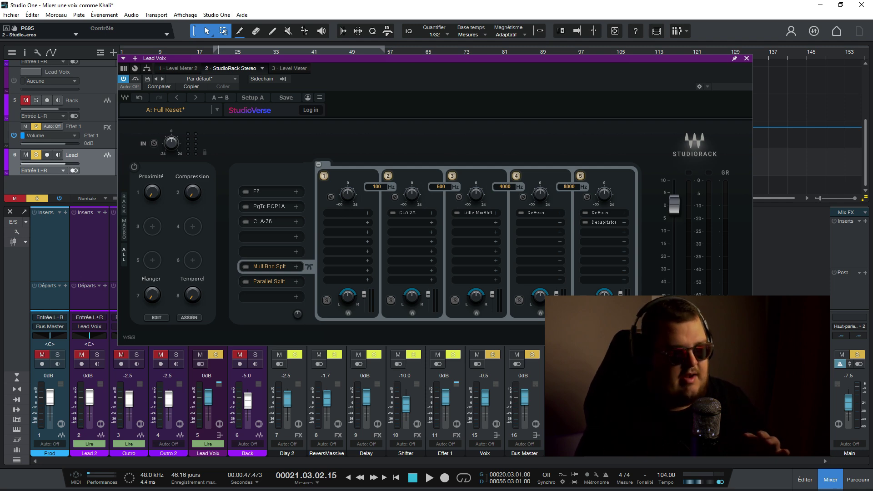
{"action": "left_click", "coordinate": [273, 297]}
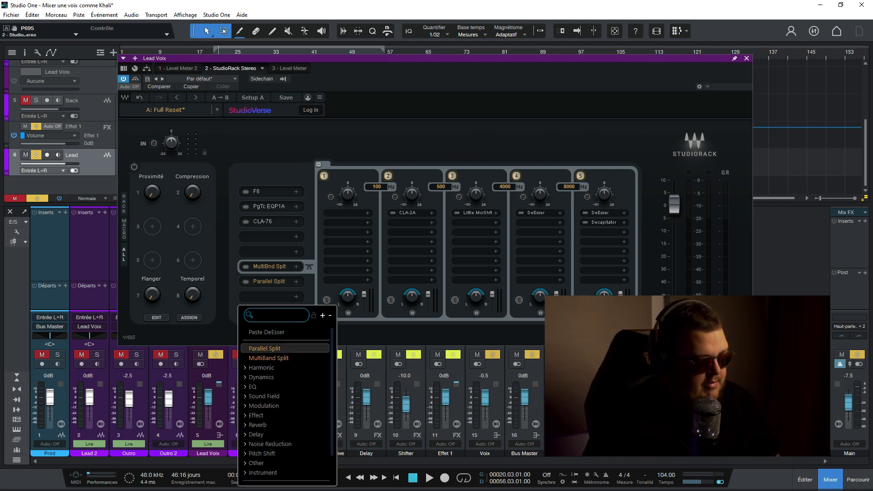
{"action": "left_click", "coordinate": [264, 349]}
{"action": "left_click", "coordinate": [388, 176]}
{"action": "left_click", "coordinate": [411, 213]}
{"action": "key", "text": "Escape"}
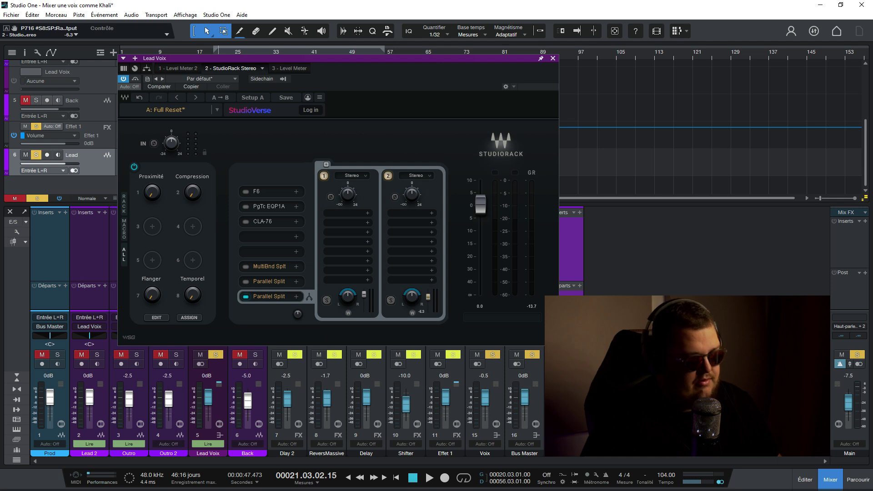
{"action": "left_click", "coordinate": [388, 176]}
{"action": "left_click", "coordinate": [296, 297]}
{"action": "left_click", "coordinate": [269, 331]}
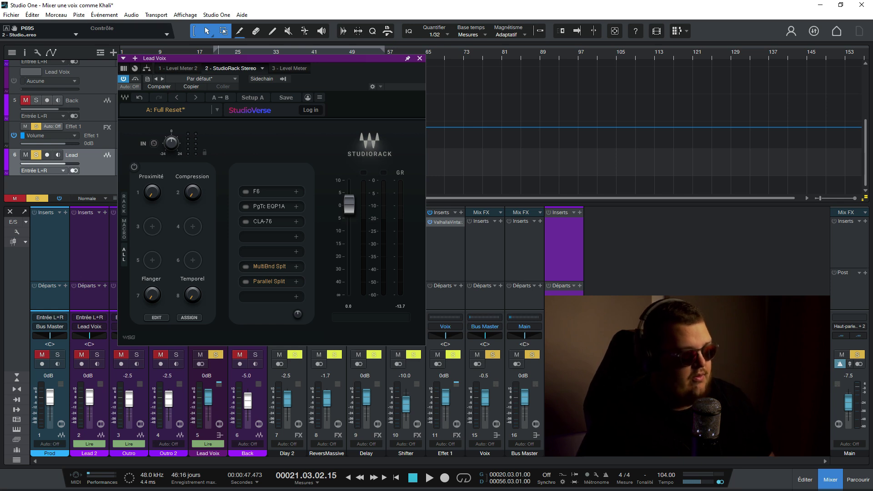
Step: Switch on F6, open it beside the rack, and sweep the Proximité macro up and back to 0
{"action": "left_click", "coordinate": [257, 192]}
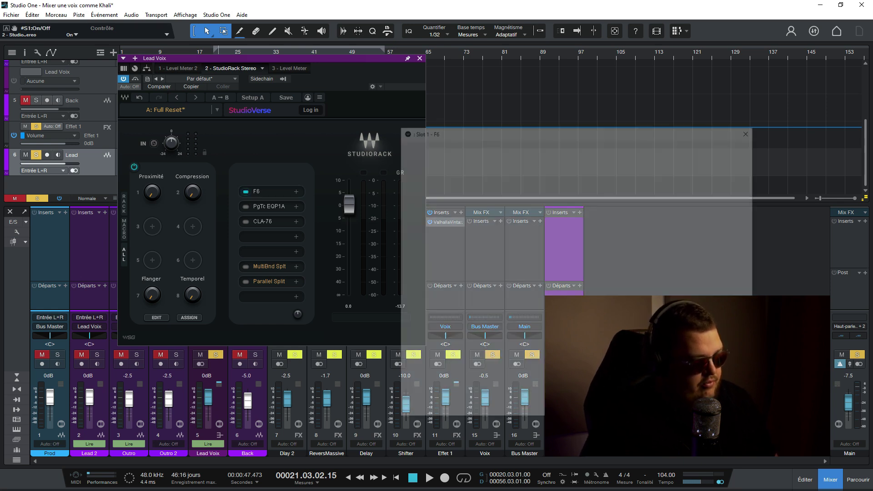
{"action": "left_click_drag", "start_coordinate": [557, 131], "coordinate": [594, 72]}
{"action": "left_click", "coordinate": [152, 192]}
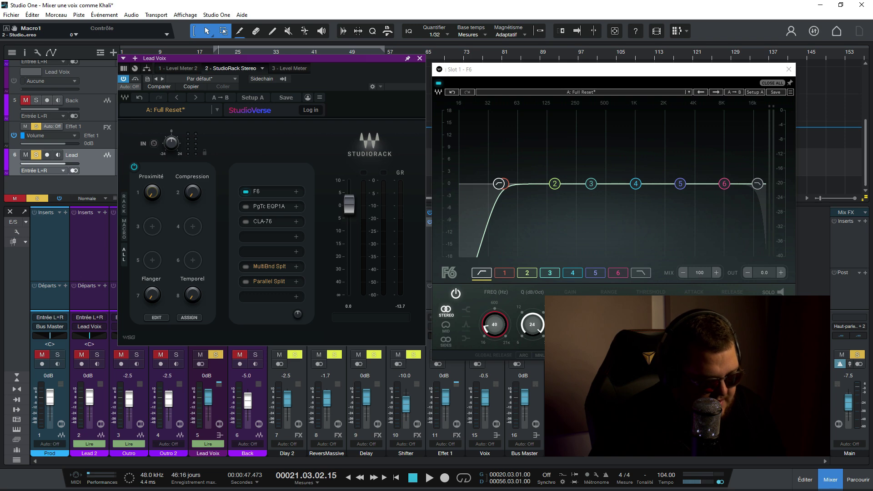
{"action": "left_click", "coordinate": [498, 183]}
{"action": "left_click", "coordinate": [554, 184]}
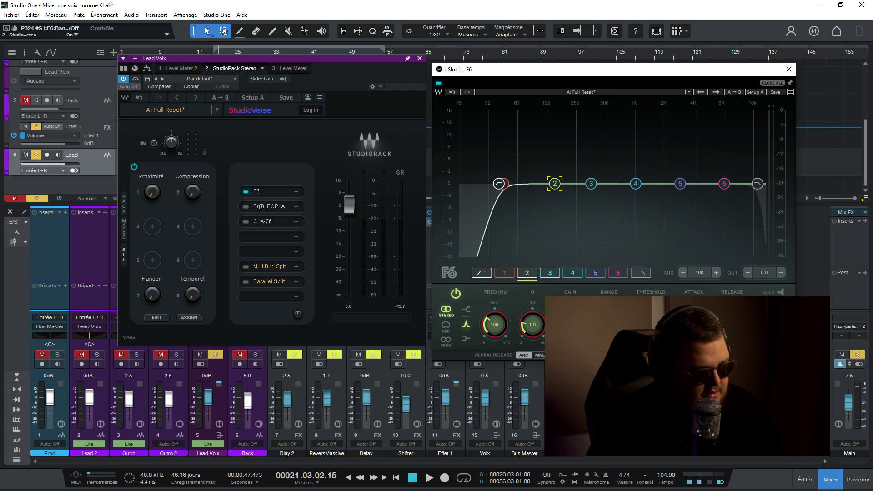
{"action": "left_click_drag", "start_coordinate": [152, 192], "coordinate": [152, 126]}
{"action": "left_click_drag", "start_coordinate": [152, 159], "coordinate": [152, 195]}
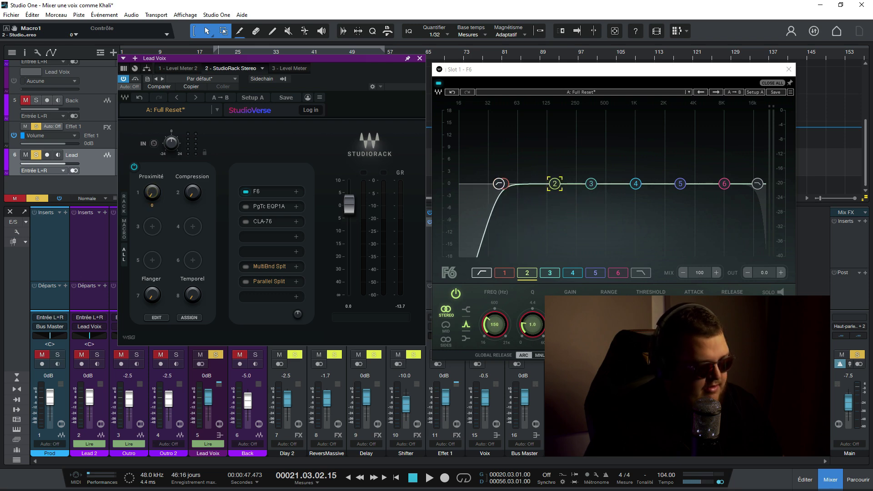
Step: Switch on PgTc EQP1A, show it together with F6 to test the Proximité macro, and close both plug-in windows
{"action": "left_click", "coordinate": [246, 207]}
{"action": "left_click", "coordinate": [268, 206]}
{"action": "left_click_drag", "start_coordinate": [587, 309], "coordinate": [558, 82]}
{"action": "left_click", "coordinate": [268, 191]}
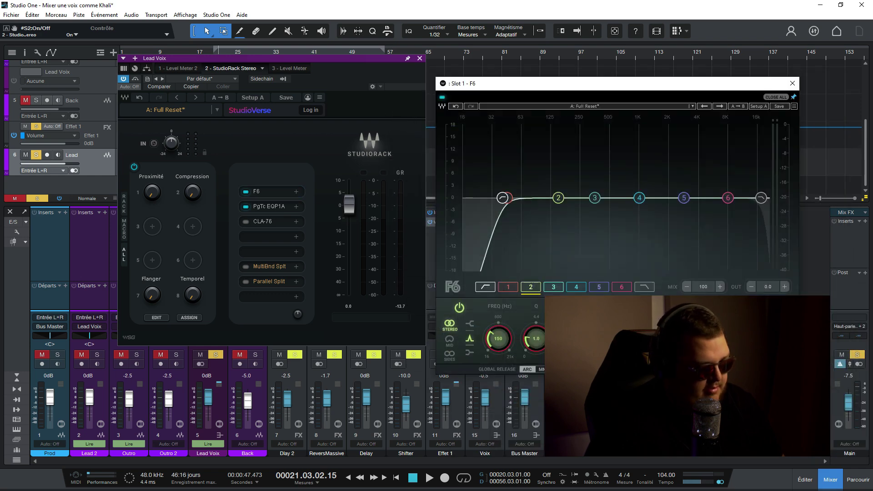
{"action": "left_click", "coordinate": [268, 207]}
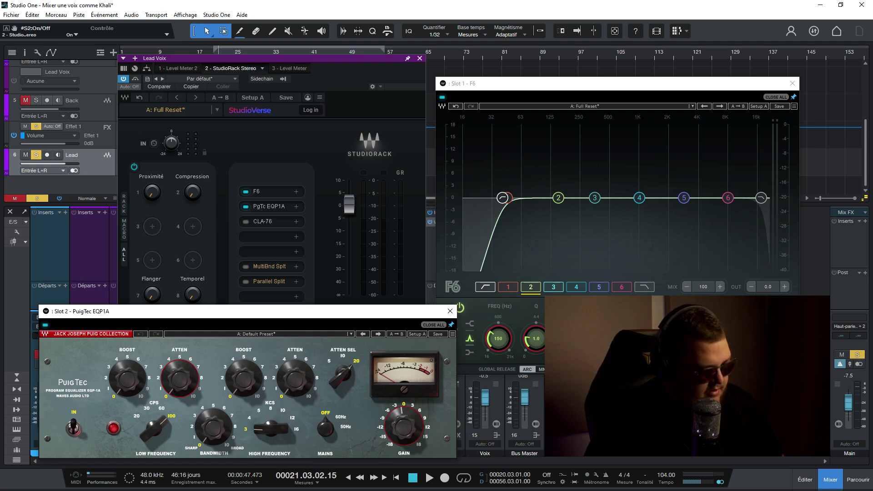
{"action": "mouse_move", "coordinate": [152, 192]}
{"action": "left_mouse_down"}
{"action": "mouse_move", "coordinate": [152, 129]}
{"action": "mouse_move", "coordinate": [152, 193]}
{"action": "left_mouse_up"}
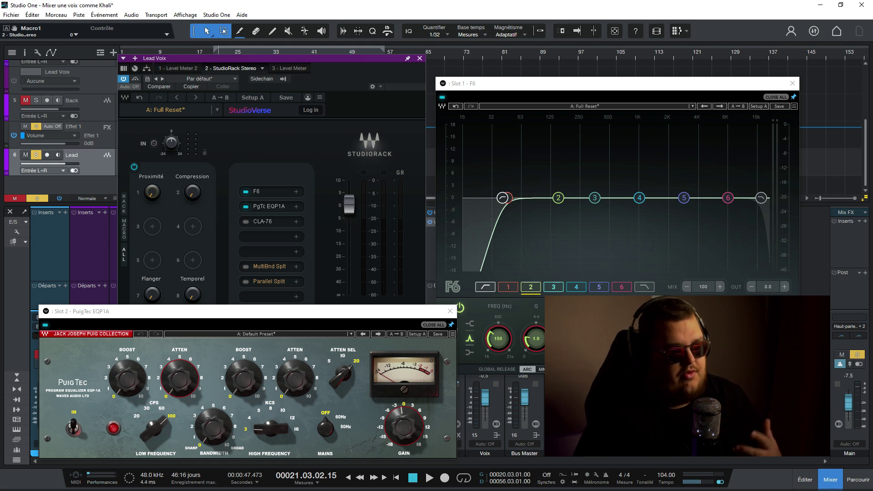
{"action": "left_click", "coordinate": [450, 311]}
{"action": "left_click", "coordinate": [792, 83]}
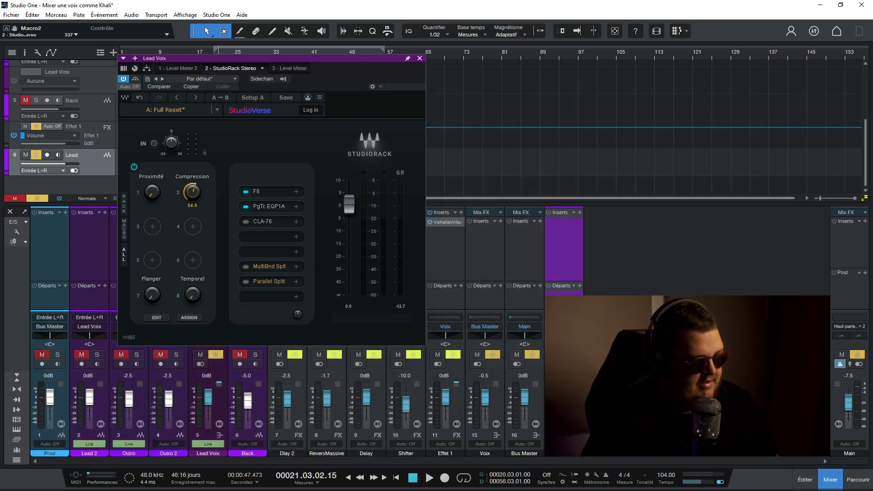
Step: Check how CLA-76 follows the Compression macro, and switch on CLA-76 and Parallel Split in the rack
{"action": "left_click", "coordinate": [268, 221]}
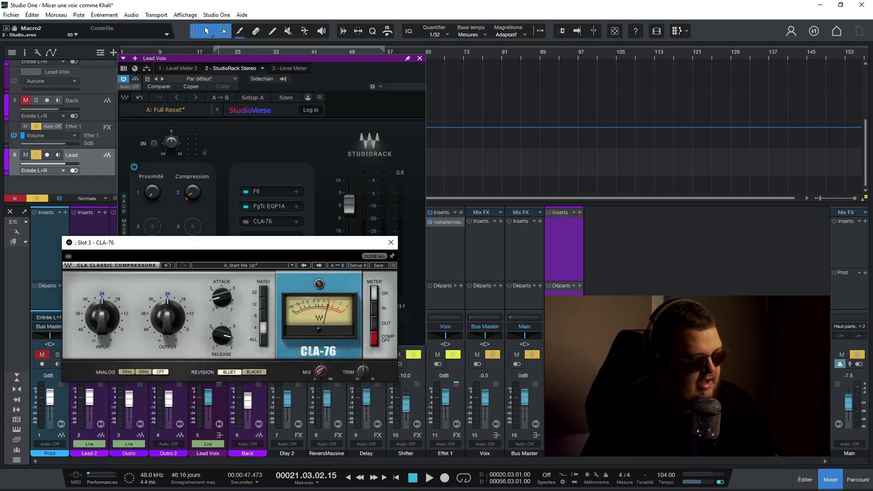
{"action": "left_click", "coordinate": [391, 242]}
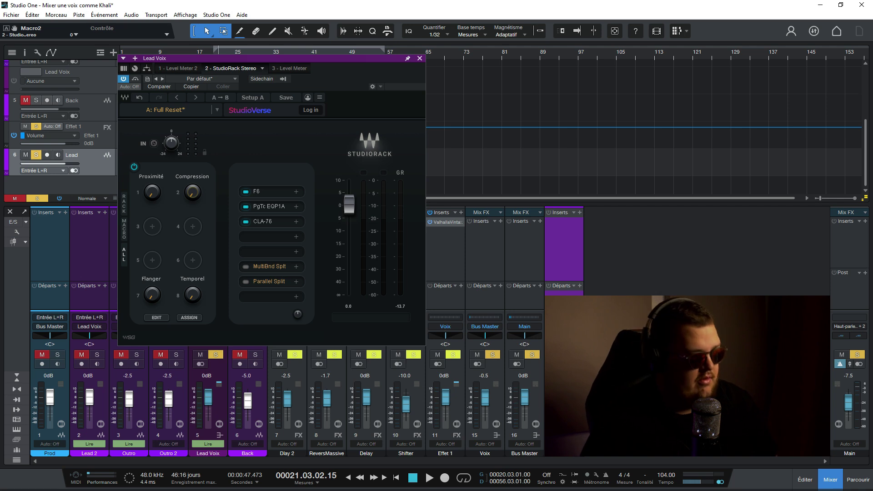
{"action": "left_click", "coordinate": [269, 266]}
{"action": "left_click", "coordinate": [269, 281]}
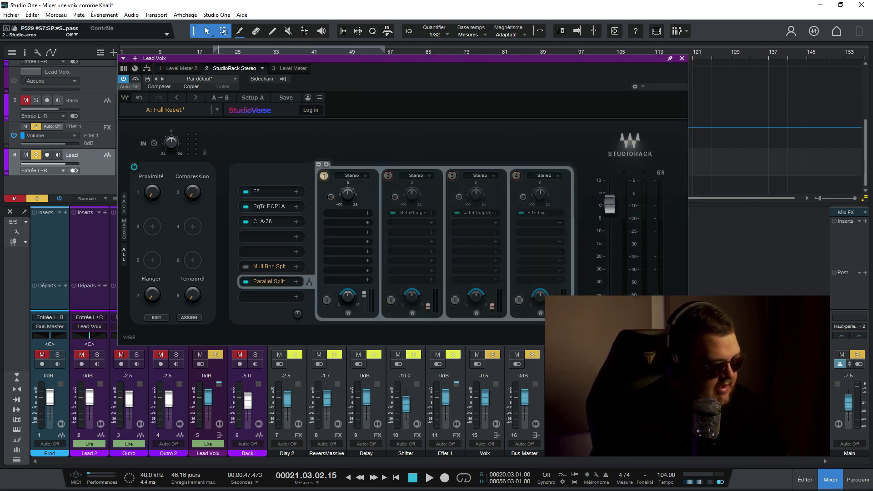
Step: Move the rack clear of the tracks and raise the Proximité macro to about 618 while playing the lead vocal
{"action": "left_click_drag", "start_coordinate": [346, 58], "coordinate": [494, 114]}
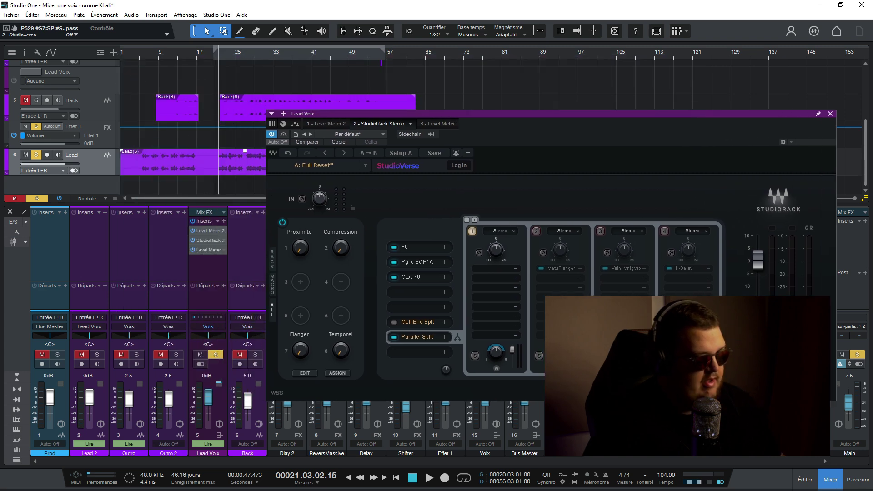
{"action": "key", "text": "space"}
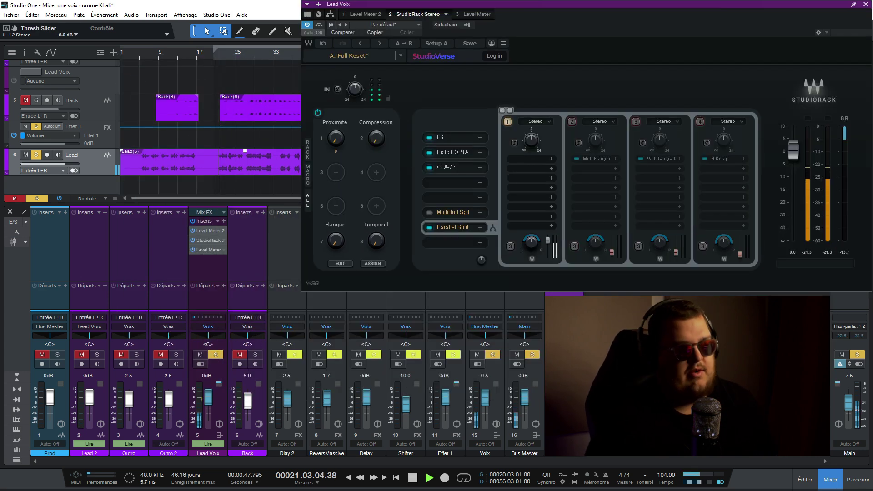
{"action": "mouse_move", "coordinate": [335, 138]}
{"action": "left_mouse_down"}
{"action": "mouse_move", "coordinate": [336, 93]}
{"action": "mouse_move", "coordinate": [336, 136]}
{"action": "mouse_move", "coordinate": [335, 129]}
{"action": "left_mouse_up"}
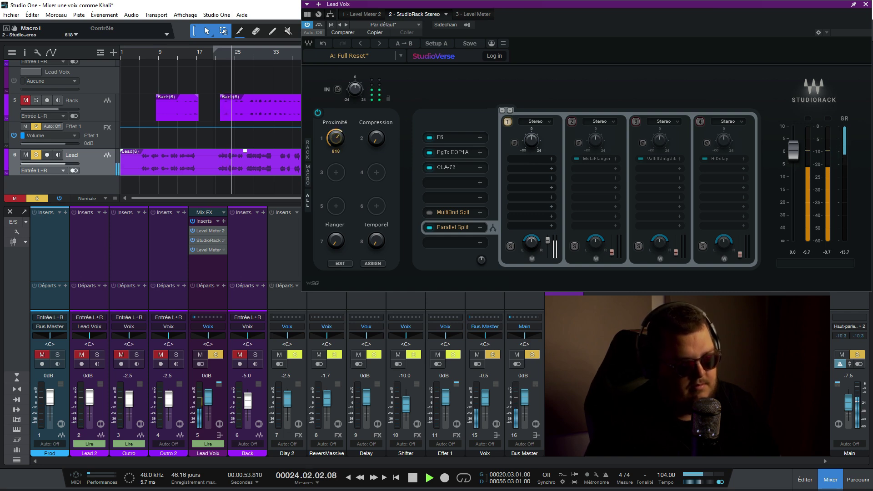
Step: Display F6 and PuigTec EQP1A together and play the vocal to watch both follow the Proximité macro
{"action": "left_click", "coordinate": [447, 137]}
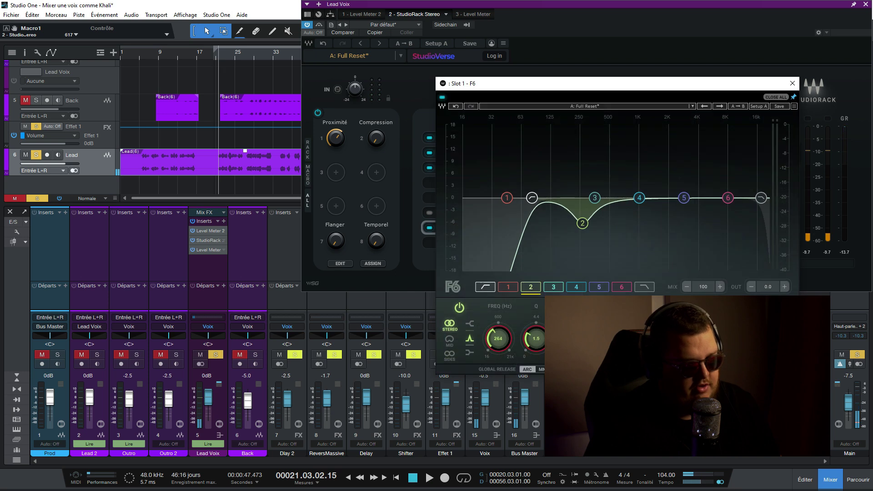
{"action": "left_click_drag", "start_coordinate": [596, 84], "coordinate": [208, 197]}
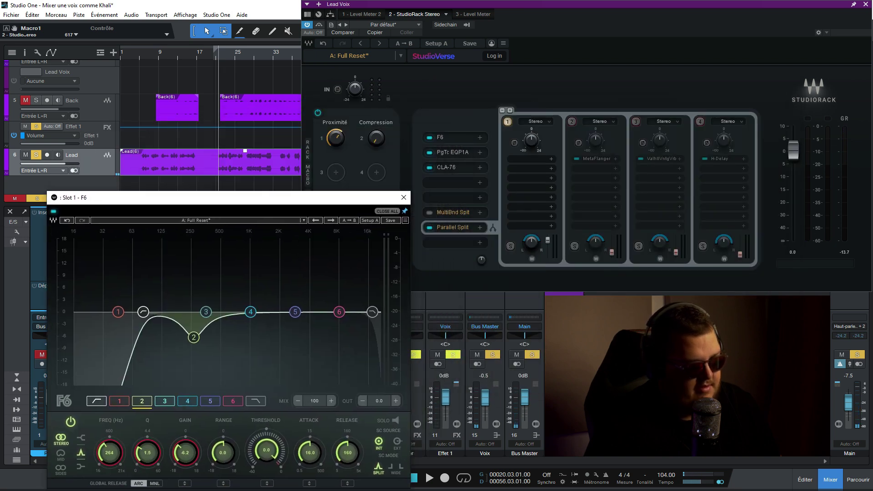
{"action": "left_click", "coordinate": [452, 152]}
{"action": "left_click_drag", "start_coordinate": [330, 330], "coordinate": [299, 157]}
{"action": "key", "text": "space"}
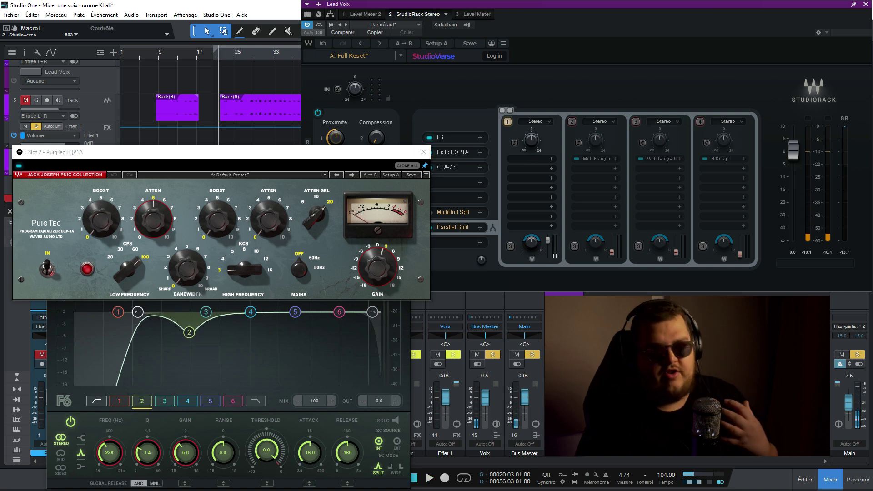
Step: Close the PuigTec EQP1A and F6 windows and insert a DeEsser in the empty slot below CLA-76
{"action": "left_click", "coordinate": [423, 152]}
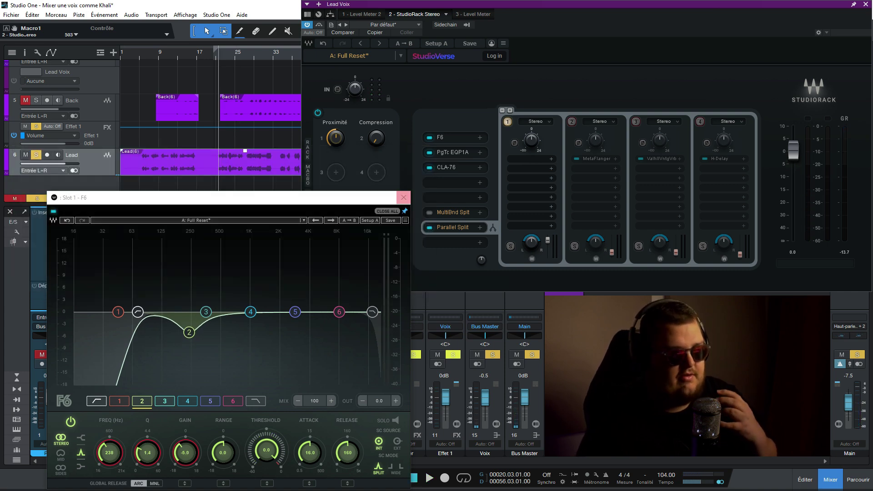
{"action": "left_click", "coordinate": [402, 197]}
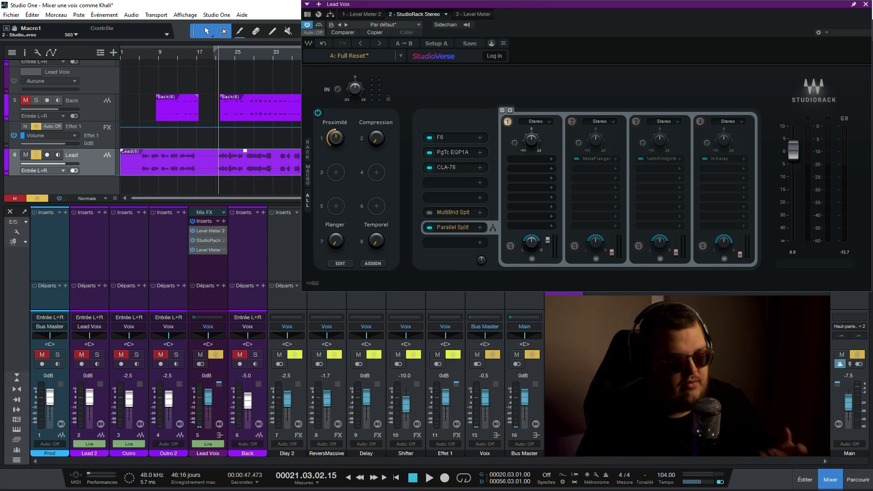
{"action": "left_click", "coordinate": [454, 183]}
{"action": "type", "text": "esser"}
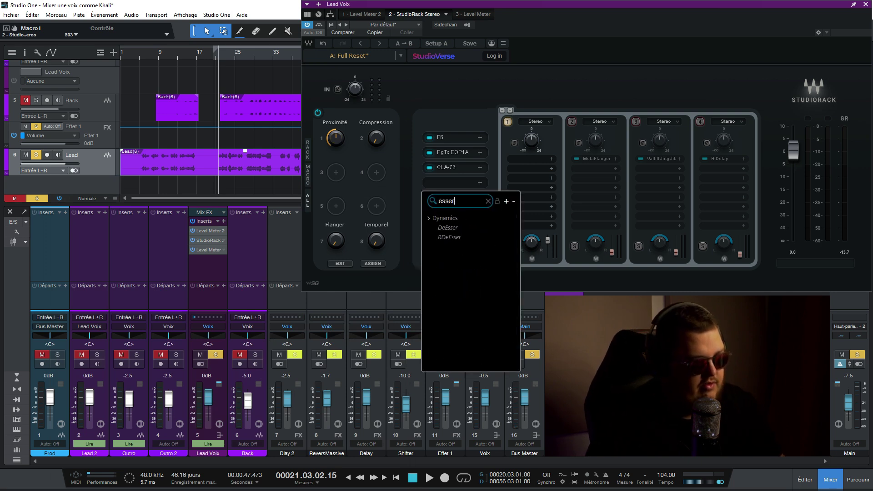
{"action": "left_click", "coordinate": [455, 227]}
Step: Lower the DeEsser's threshold to about -34.7 dB while playing the lead vocal, and close its window
{"action": "left_click_drag", "start_coordinate": [413, 227], "coordinate": [414, 265]}
{"action": "key", "text": "space"}
{"action": "left_click", "coordinate": [508, 178]}
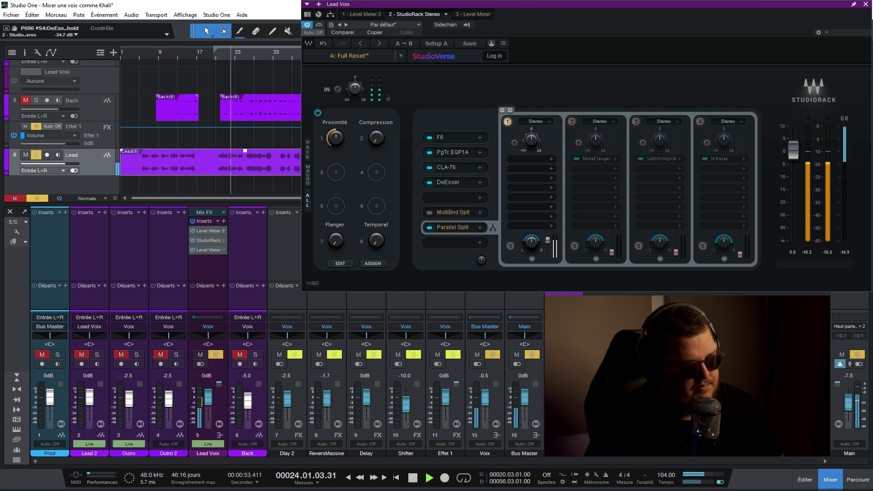
{"action": "key", "text": "space"}
Step: Assign the DeEsser's threshold to Macro 3 and rename that macro DeEsser
{"action": "left_click", "coordinate": [448, 182]}
{"action": "right_click", "coordinate": [412, 264]}
{"action": "mouse_move", "coordinate": [444, 291]}
{"action": "left_click", "coordinate": [512, 313]}
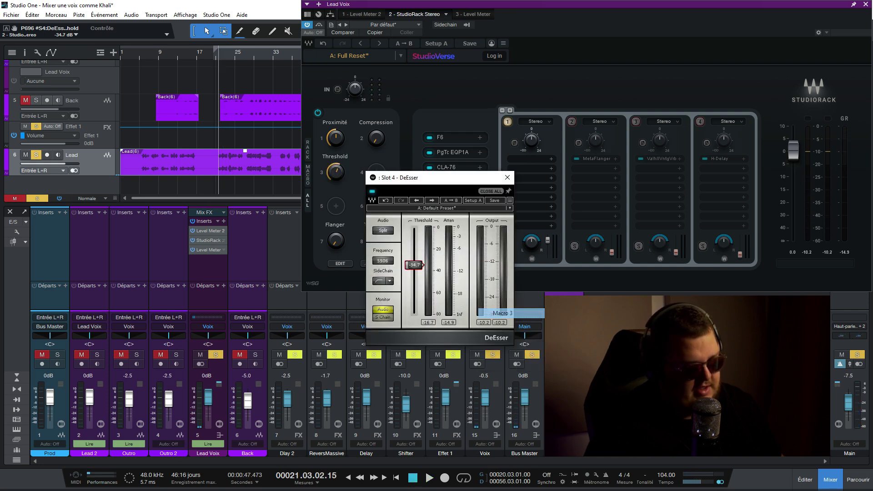
{"action": "left_click", "coordinate": [508, 177]}
{"action": "double_click", "coordinate": [334, 157]}
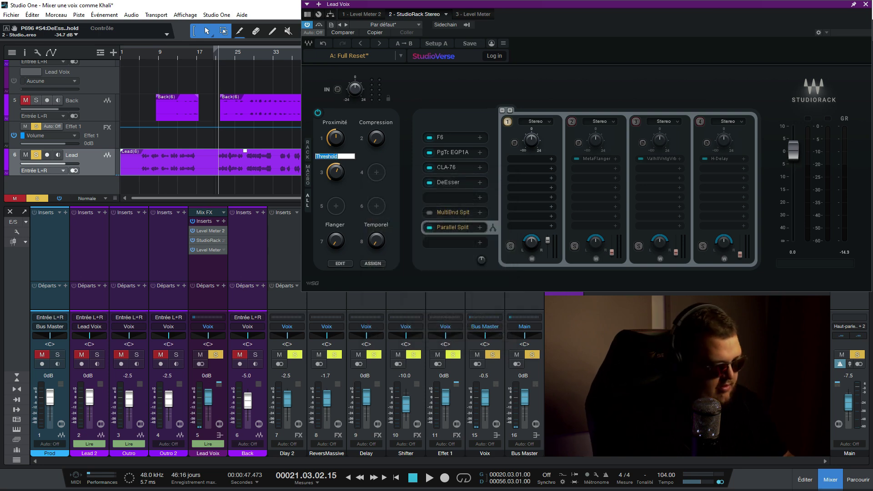
{"action": "key", "text": "Return"}
Step: Place the DeEsser window clear of the rack and invert the control range of its threshold in the macro assignments
{"action": "left_click", "coordinate": [448, 182]}
{"action": "left_click_drag", "start_coordinate": [447, 177], "coordinate": [189, 214]}
{"action": "left_click", "coordinate": [340, 264]}
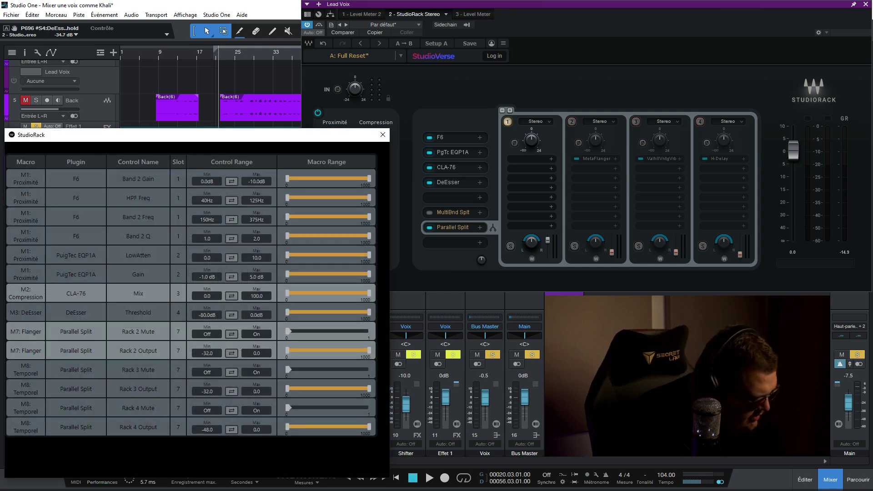
{"action": "left_click", "coordinate": [231, 315]}
{"action": "left_click", "coordinate": [383, 135]}
Step: Play the vocal and set the DeEsser macro to about 437, for a threshold of about -35 dB
{"action": "left_click_drag", "start_coordinate": [336, 173], "coordinate": [336, 136]}
{"action": "key", "text": "space"}
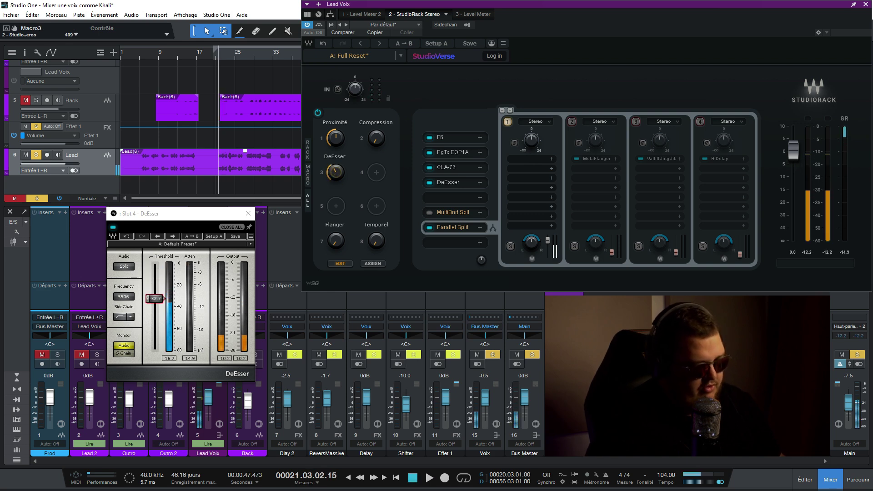
{"action": "left_click_drag", "start_coordinate": [155, 298], "coordinate": [155, 301]}
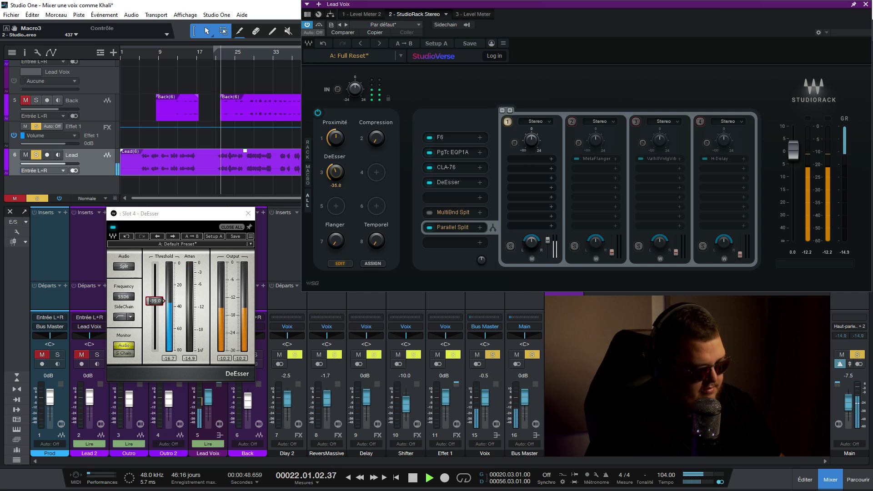
Step: Set the DeEsser's frequency to 4630 Hz, close its window and stop playback
{"action": "left_click", "coordinate": [123, 296]}
{"action": "type", "text": "4630"}
{"action": "key", "text": "Return"}
{"action": "left_click", "coordinate": [247, 213]}
{"action": "key", "text": "space"}
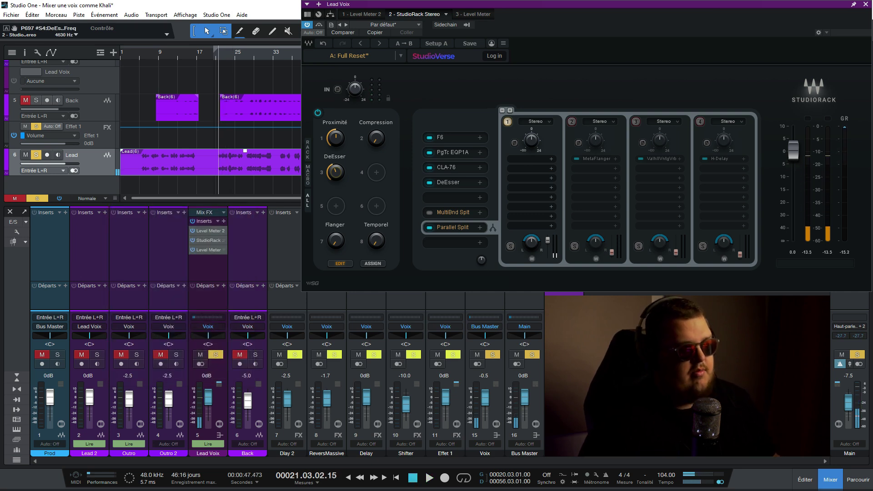
Step: Raise the Compression macro to its maximum of 100 while playing the lead vocal
{"action": "key", "text": "space"}
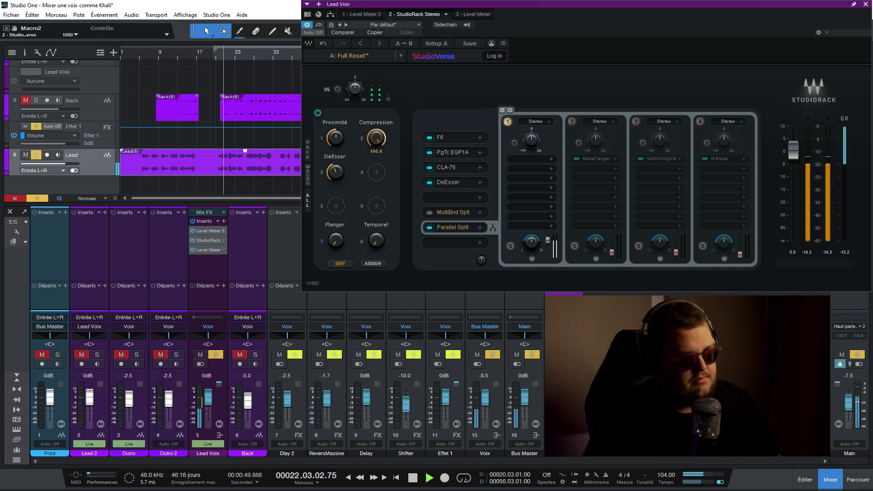
{"action": "key", "text": "space"}
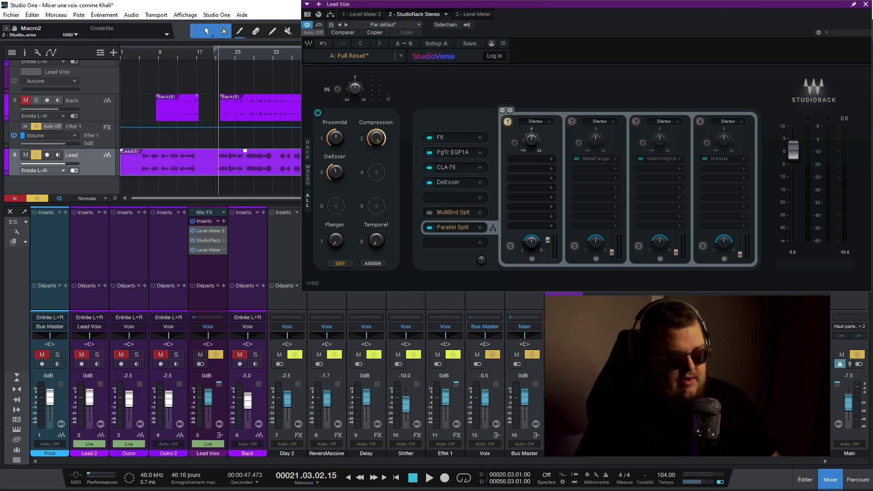
Step: Try the Flanger macro up to about 997 during playback, and return it to 0
{"action": "key", "text": "space"}
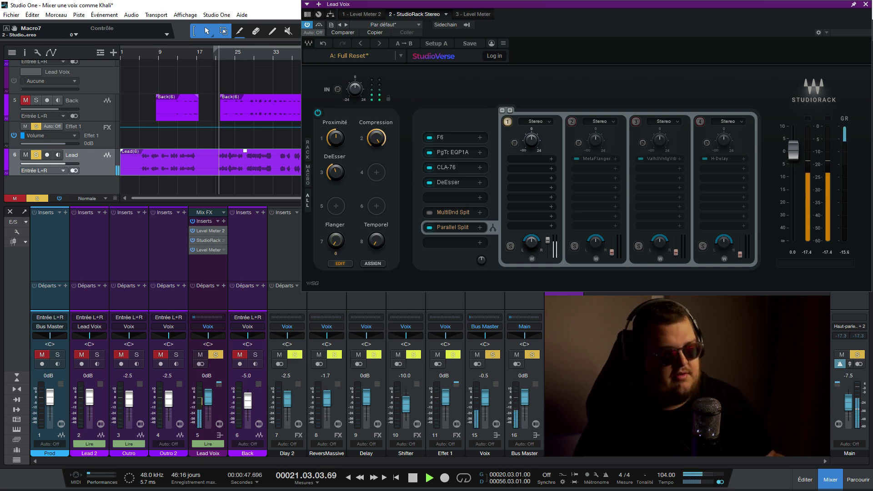
{"action": "key", "text": "space"}
{"action": "key", "text": "space"}
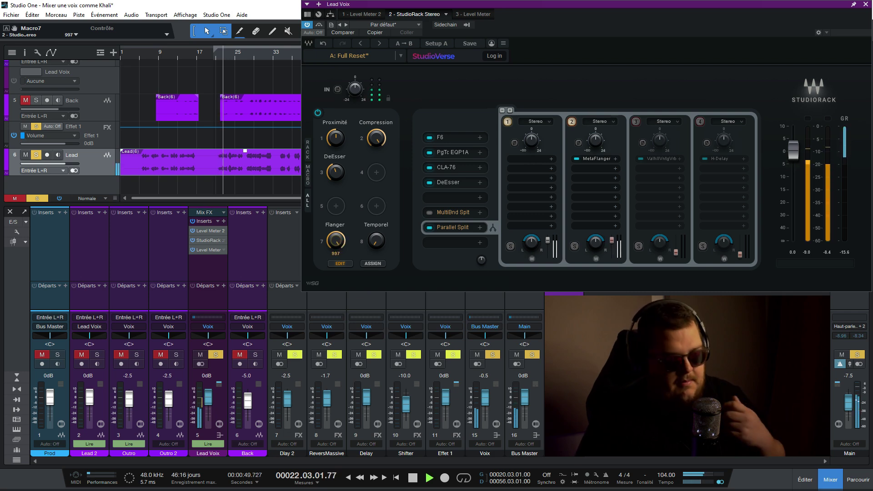
{"action": "key", "text": "space"}
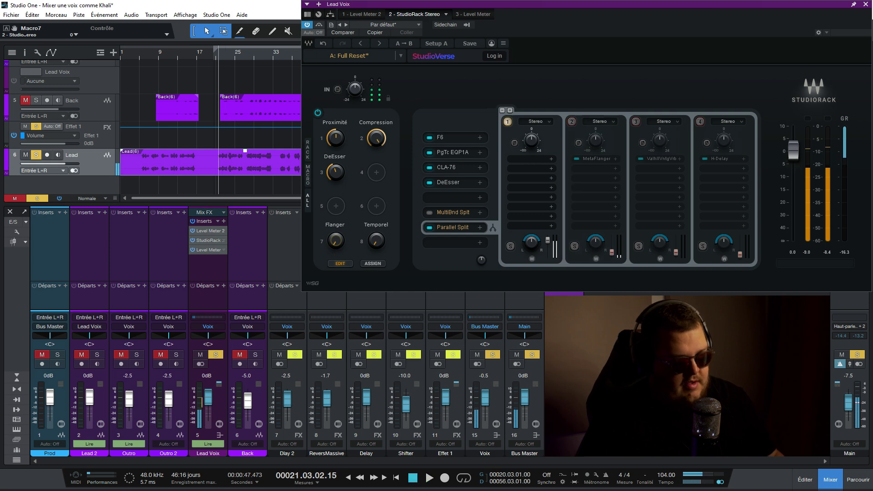
Step: Play the vocal and set the Temporel macro to about 466
{"action": "key", "text": "space"}
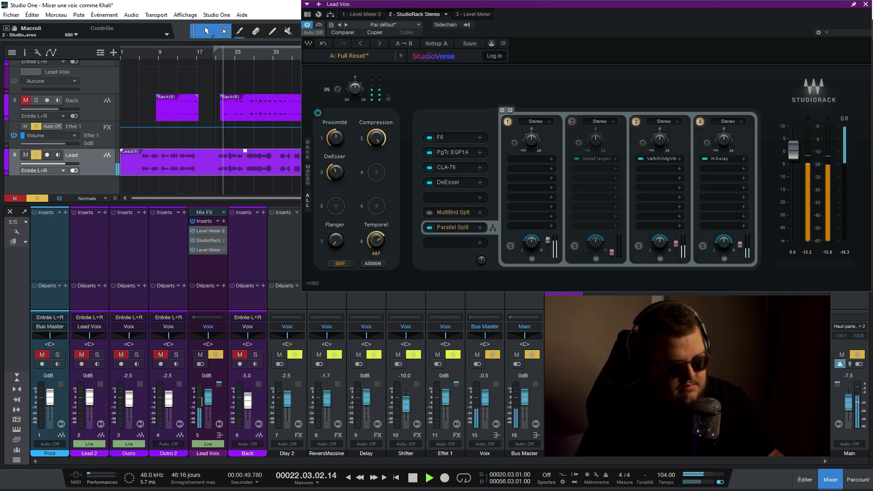
{"action": "left_click_drag", "start_coordinate": [376, 241], "coordinate": [376, 242]}
{"action": "key", "text": "space"}
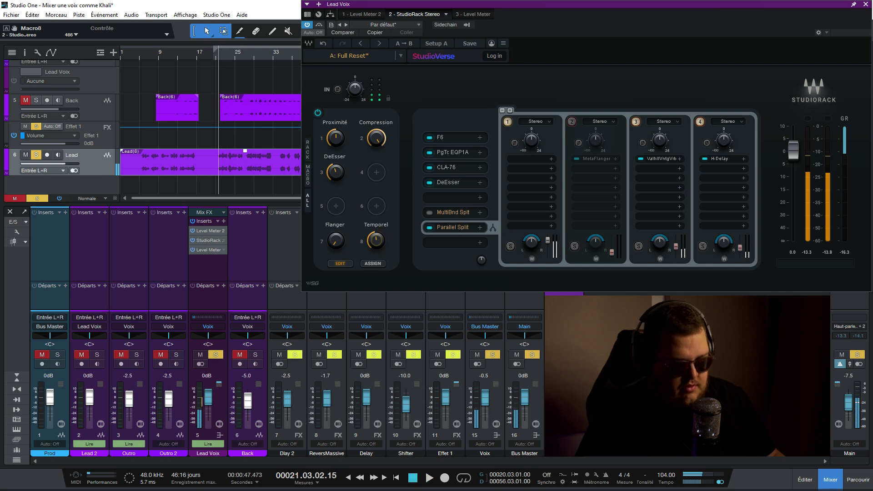
Step: Look at the reverb and H-Delay plug-ins driven by the Temporel macro, and close their windows
{"action": "left_click", "coordinate": [661, 158]}
{"action": "left_click", "coordinate": [803, 20]}
{"action": "left_click", "coordinate": [719, 159]}
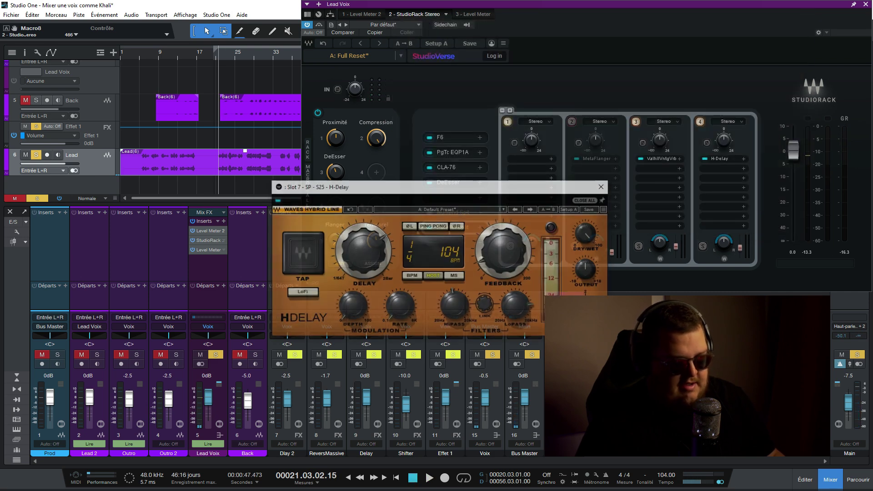
{"action": "left_click", "coordinate": [603, 186]}
Step: Balance the effects during playback, with the Flanger macro at about 438 and the Temporel macro at about 374
{"action": "key", "text": "space"}
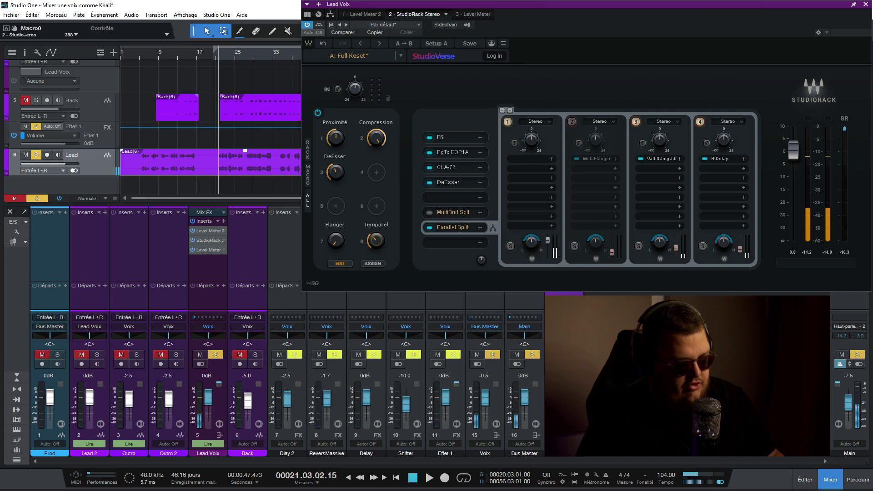
{"action": "left_click_drag", "start_coordinate": [336, 240], "coordinate": [336, 227]}
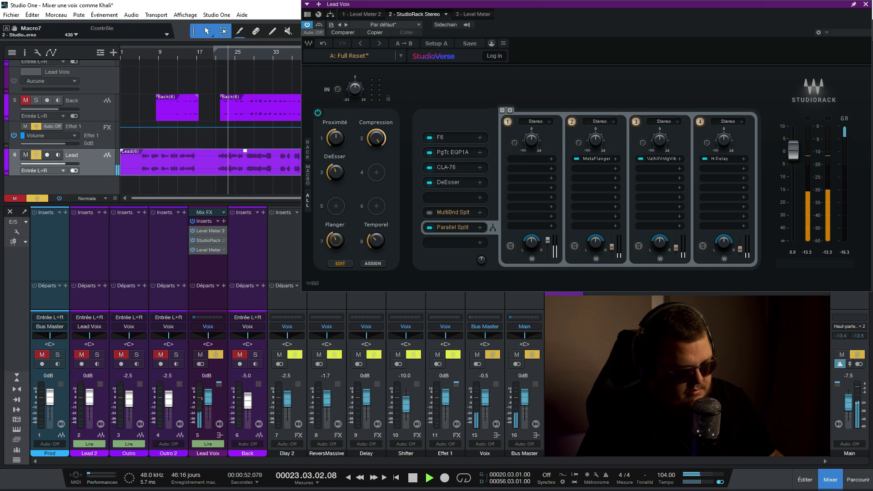
{"action": "key", "text": "space"}
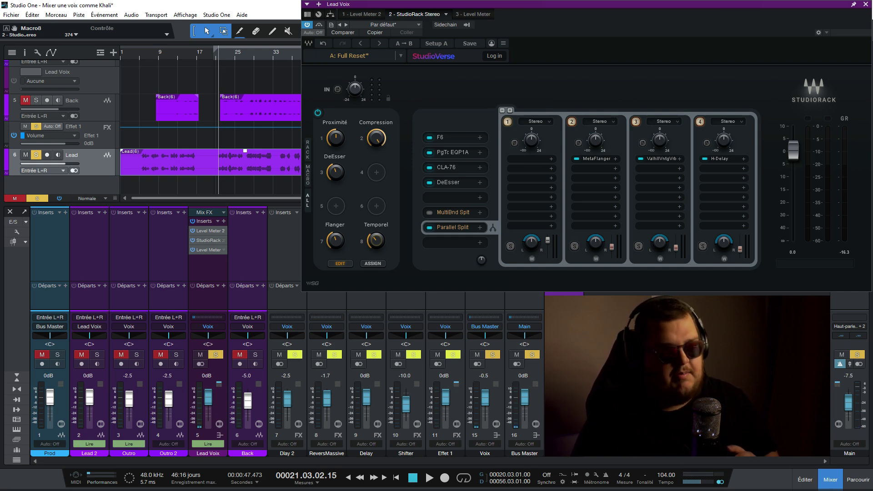
Step: Move the rack over the tracks, switch on MultiBnd Splt and switch off the plug-ins inside its bands
{"action": "left_click_drag", "start_coordinate": [573, 6], "coordinate": [302, 57]}
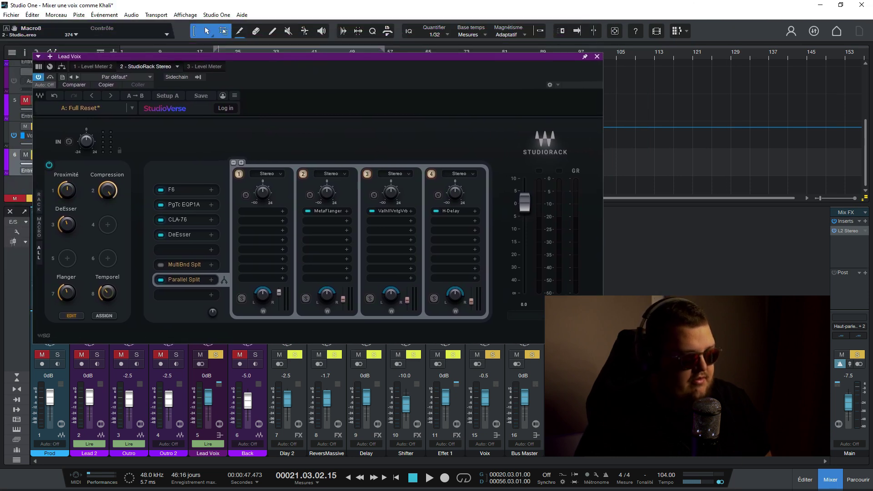
{"action": "left_click", "coordinate": [184, 264]}
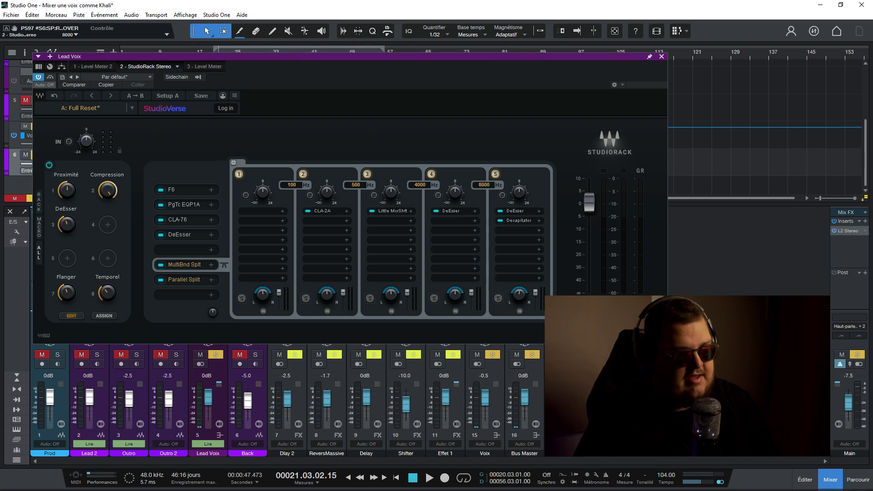
{"action": "left_click", "coordinate": [307, 211]}
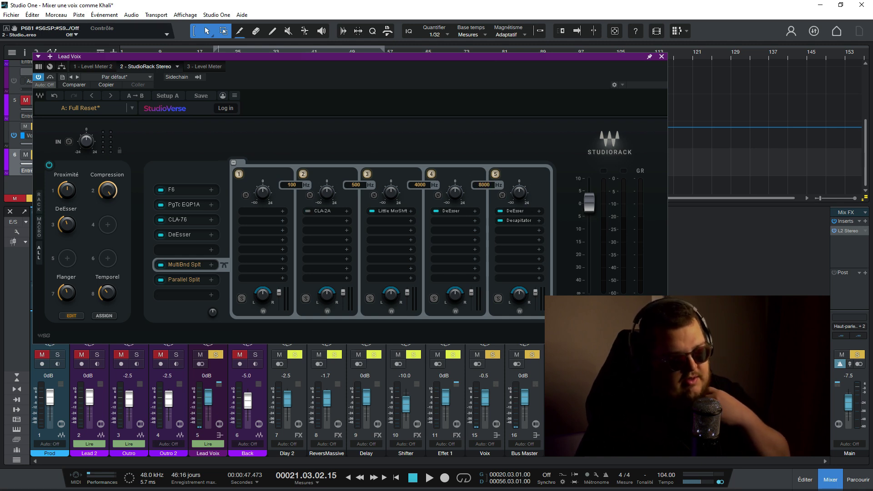
{"action": "left_click", "coordinate": [371, 210]}
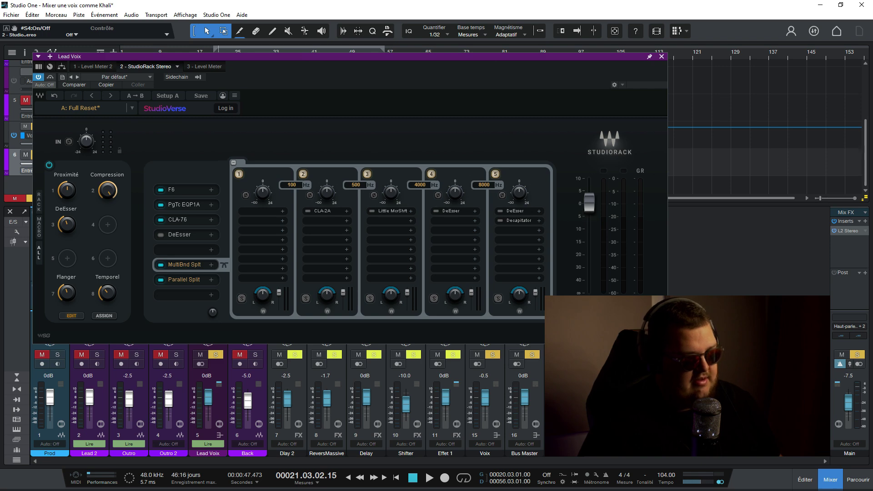
Step: Lower the threshold of the fourth band's active DeEsser to about -39.3 dB during playback, and switch the main rack's DeEsser back on
{"action": "left_click", "coordinate": [451, 211]}
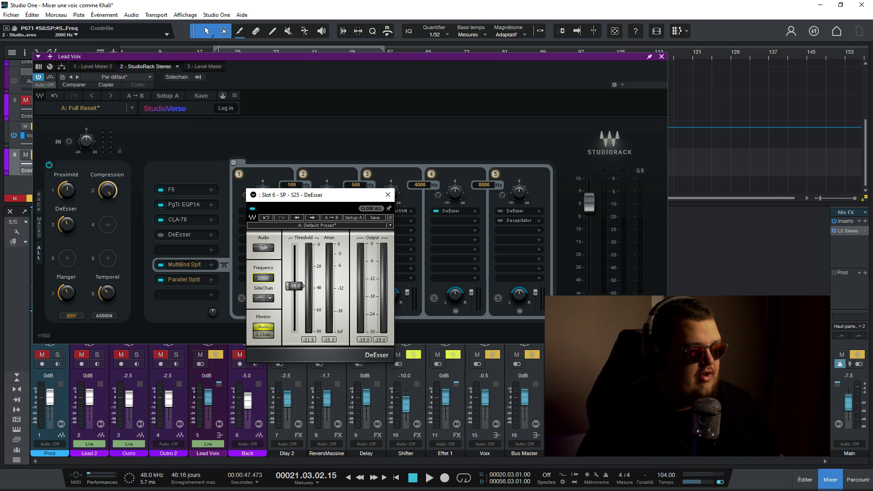
{"action": "key", "text": "space"}
{"action": "left_click_drag", "start_coordinate": [295, 286], "coordinate": [294, 287]}
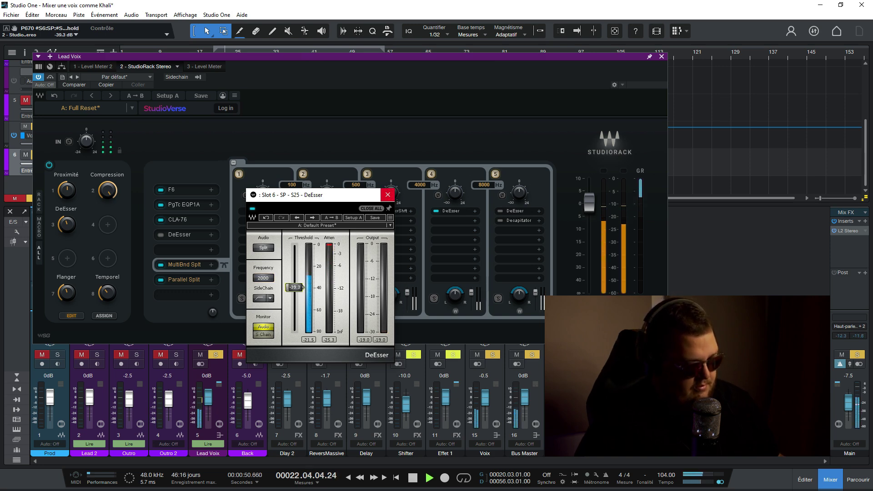
{"action": "key", "text": "space"}
{"action": "left_click", "coordinate": [388, 195]}
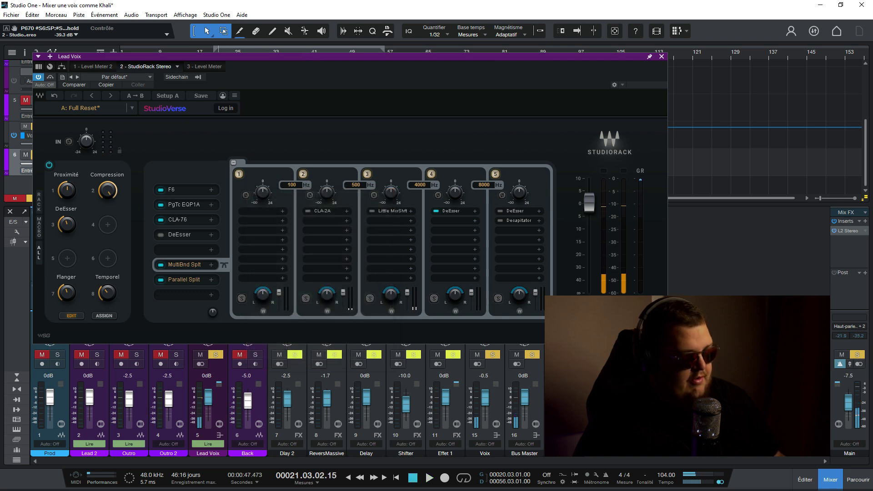
{"action": "left_click", "coordinate": [160, 235]}
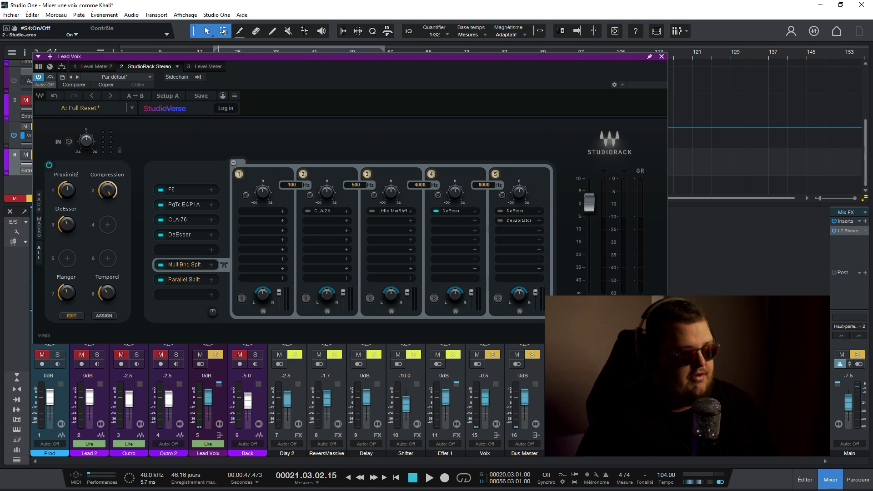
Step: Switch on CLA-2A in the second band, move its window clear of the bands, and play the vocal through it
{"action": "left_click", "coordinate": [323, 210]}
{"action": "left_click_drag", "start_coordinate": [383, 190], "coordinate": [175, 241]}
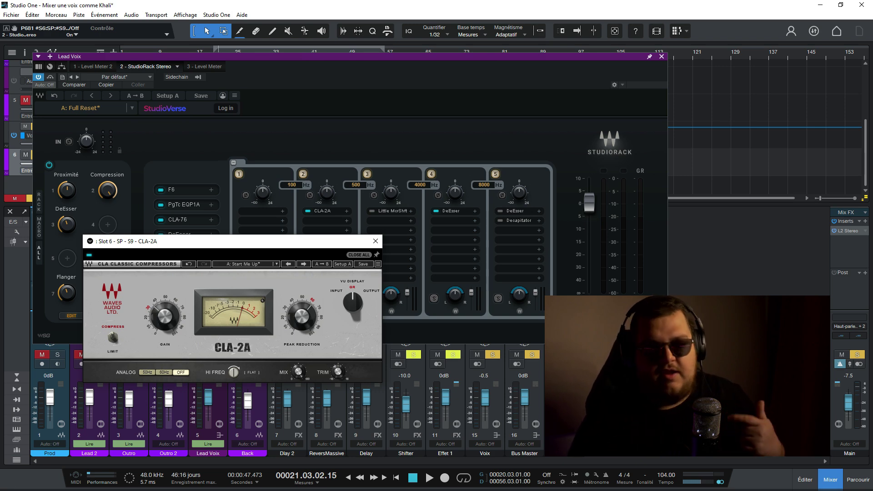
{"action": "key", "text": "space"}
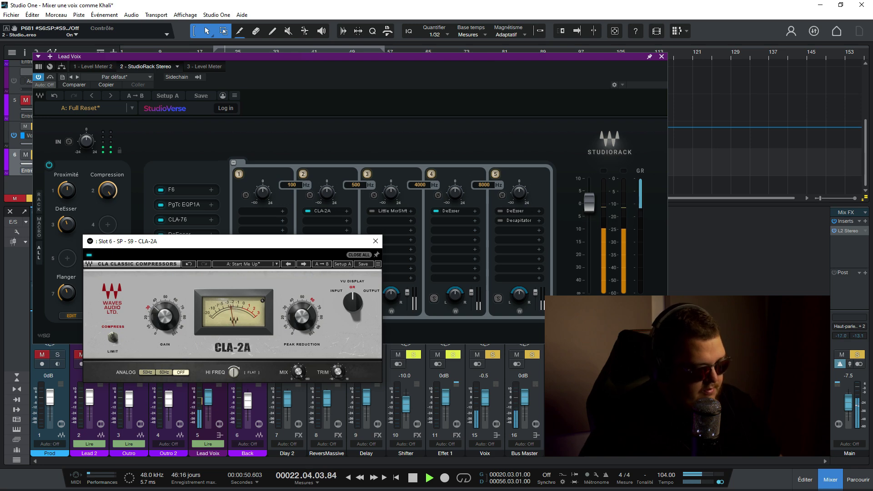
{"action": "key", "text": "space"}
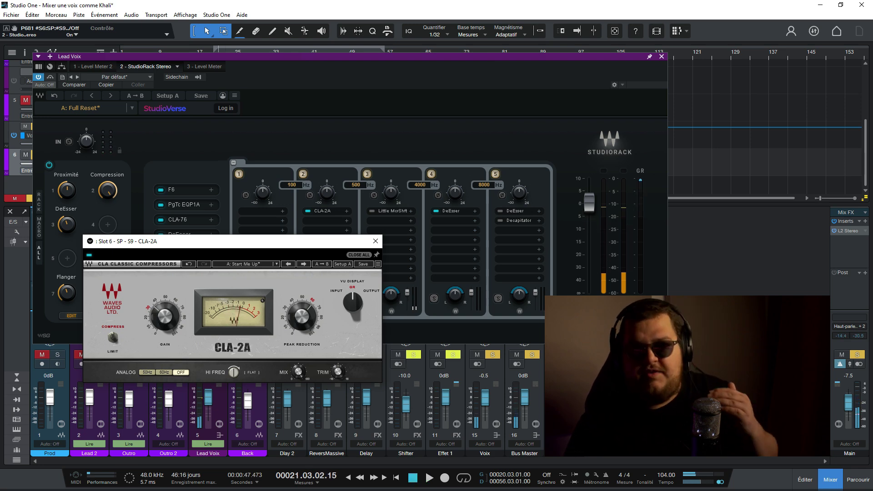
Step: Compare CLA-2A gain settings during playback, starting from 0, settle on about 34.6, and close its window
{"action": "mouse_move", "coordinate": [165, 316]}
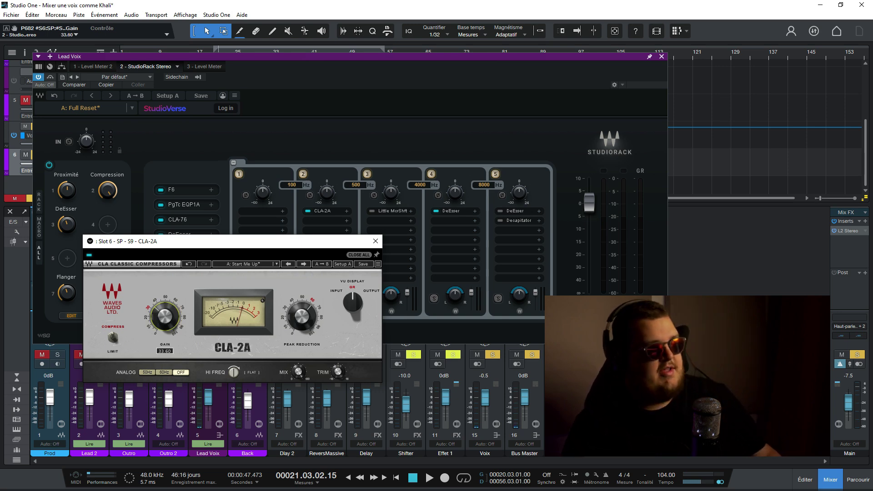
{"action": "key", "text": "space"}
{"action": "left_click_drag", "start_coordinate": [165, 317], "coordinate": [165, 323]}
{"action": "key", "text": "space"}
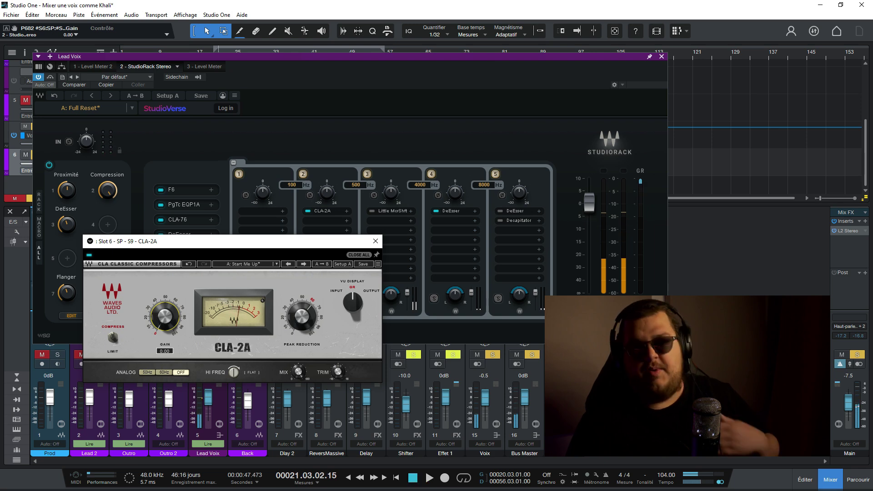
{"action": "key", "text": "space"}
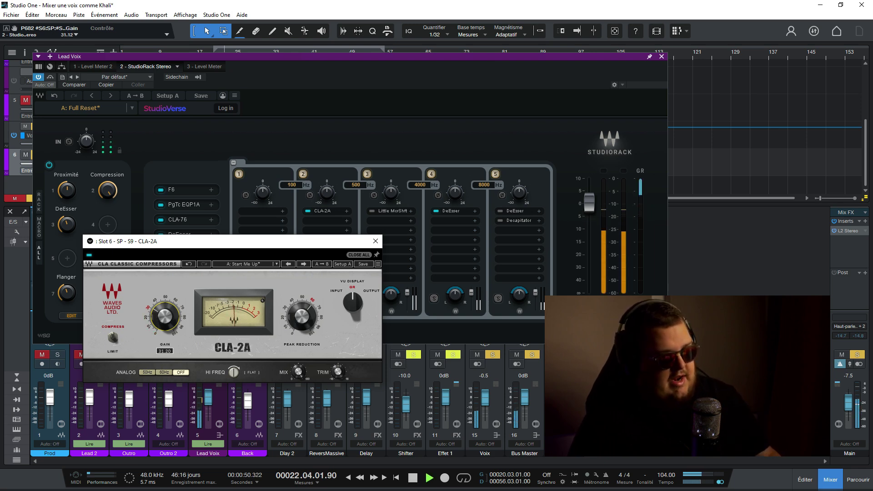
{"action": "scroll", "coordinate": [165, 316], "scroll_direction": "up", "scroll_amount": 2}
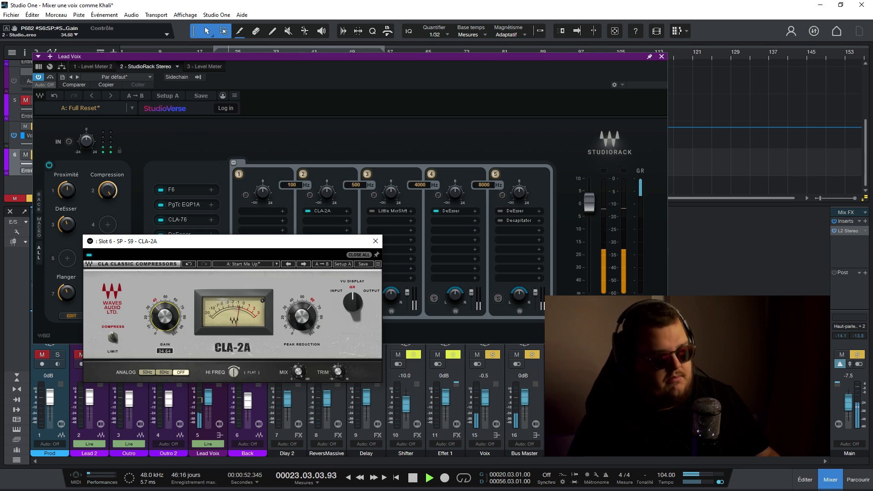
{"action": "scroll", "coordinate": [164, 317], "scroll_direction": "down", "scroll_amount": 4}
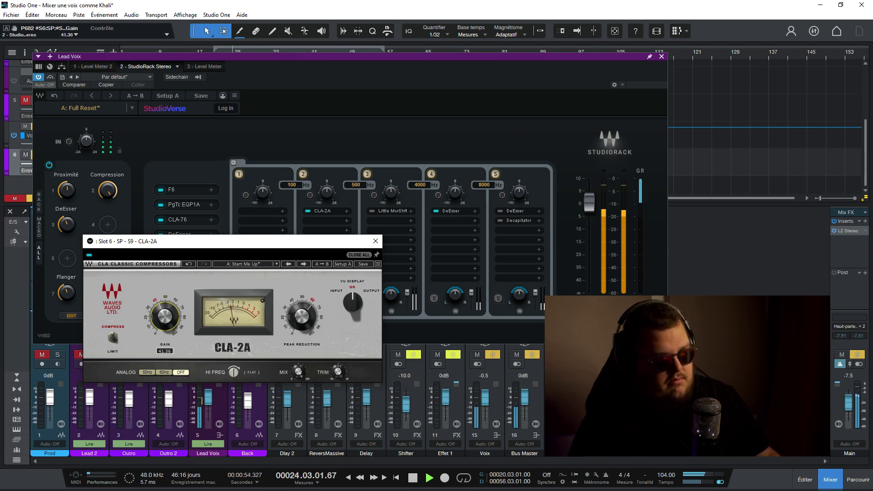
{"action": "scroll", "coordinate": [164, 317], "scroll_direction": "down", "scroll_amount": 2}
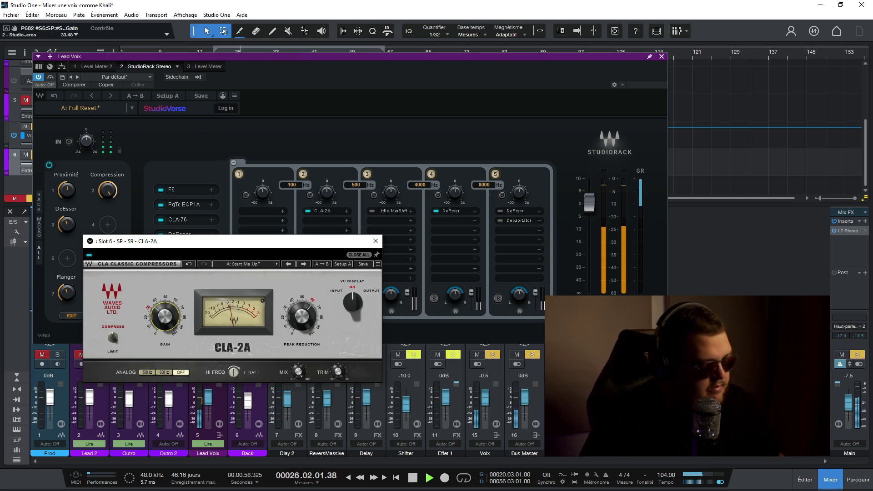
{"action": "key", "text": "space"}
{"action": "scroll", "coordinate": [165, 317], "scroll_direction": "up", "scroll_amount": 2}
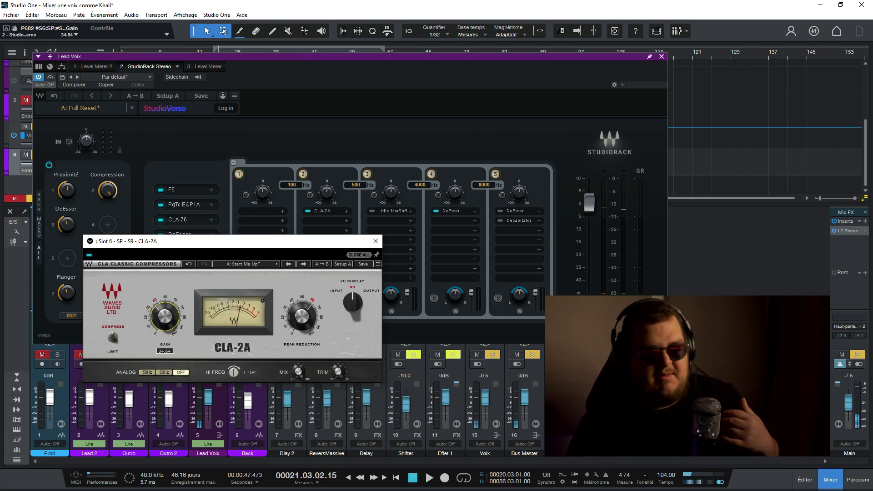
{"action": "left_click", "coordinate": [375, 241]}
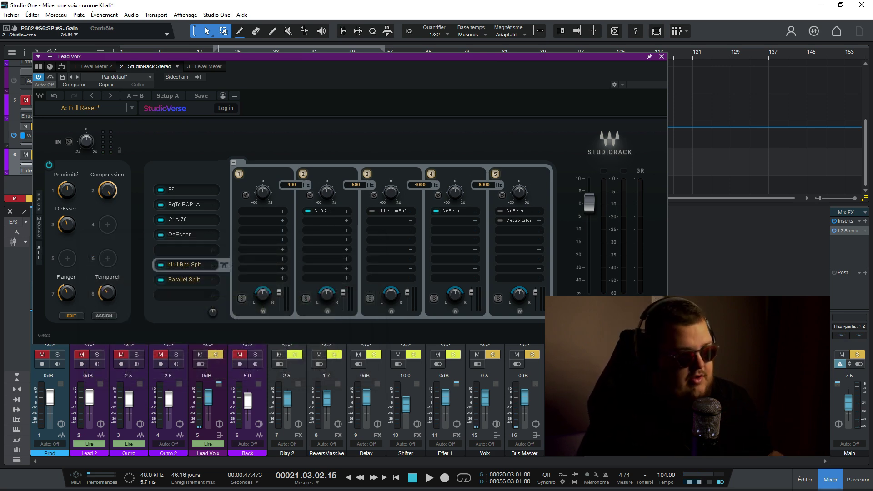
Step: Switch on Little MicroShift in the third band, set its mix to about 8.5% during playback, and close its window
{"action": "left_click", "coordinate": [391, 211]}
{"action": "left_click_drag", "start_coordinate": [464, 139], "coordinate": [276, 268]}
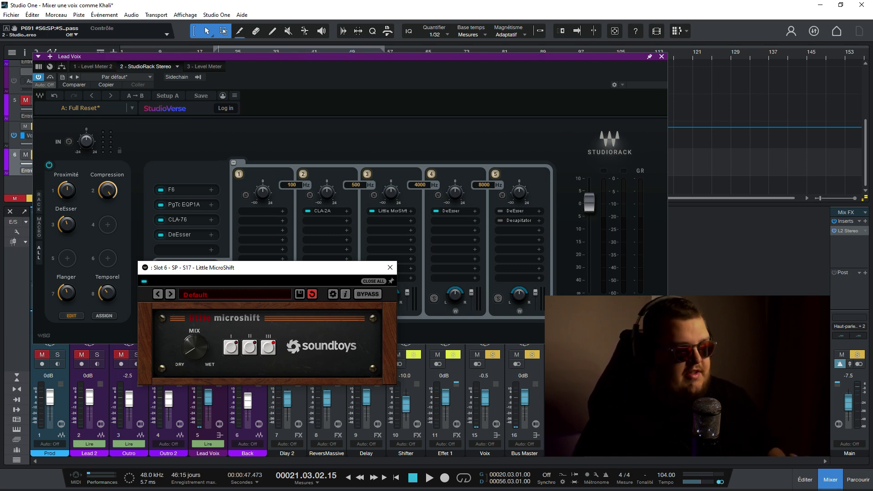
{"action": "key", "text": "space"}
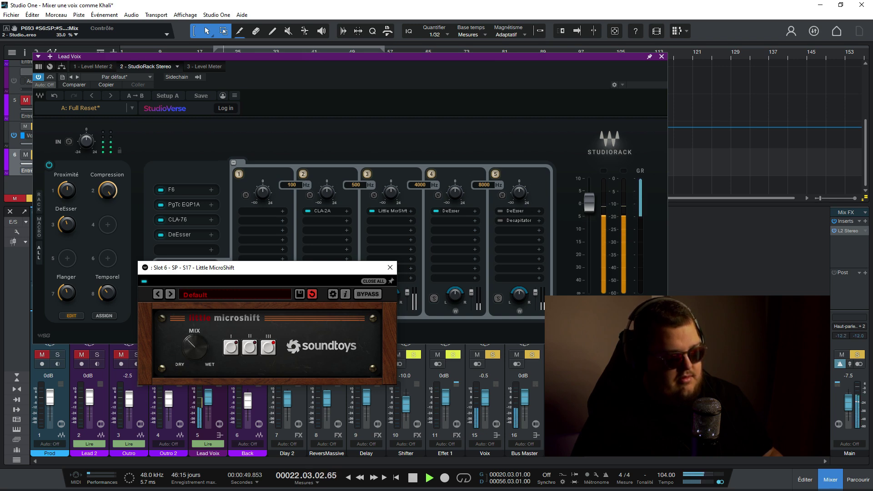
{"action": "left_click_drag", "start_coordinate": [194, 348], "coordinate": [194, 354]}
{"action": "key", "text": "space"}
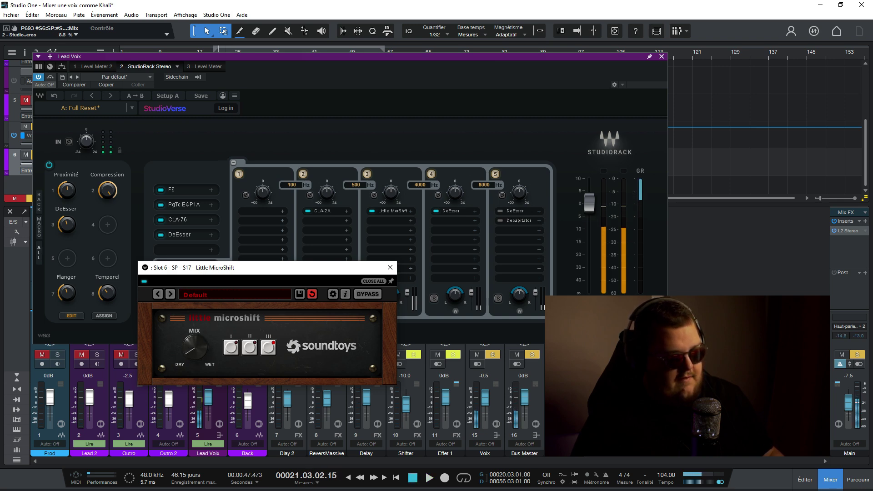
{"action": "left_click", "coordinate": [390, 268]}
Step: Move Little MicroShift to the first band, play the vocal with its mix at 100%, and switch it off
{"action": "left_click_drag", "start_coordinate": [384, 211], "coordinate": [275, 211]}
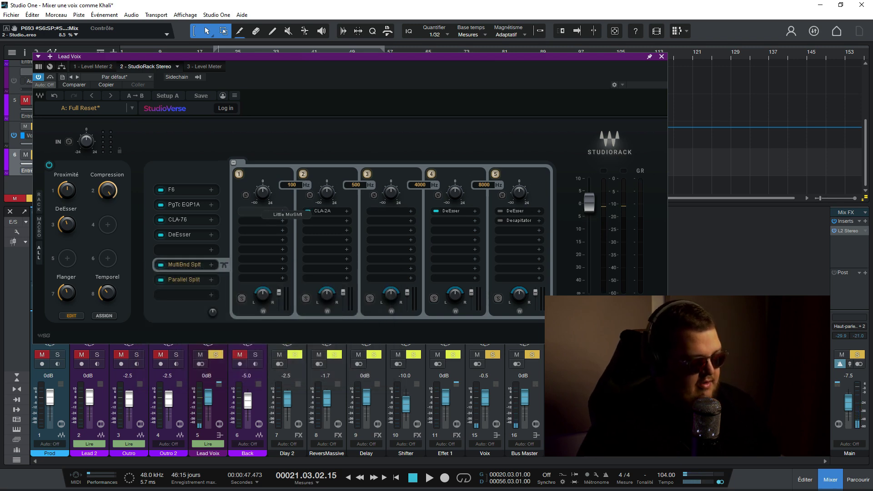
{"action": "left_click_drag", "start_coordinate": [275, 211], "coordinate": [265, 211]}
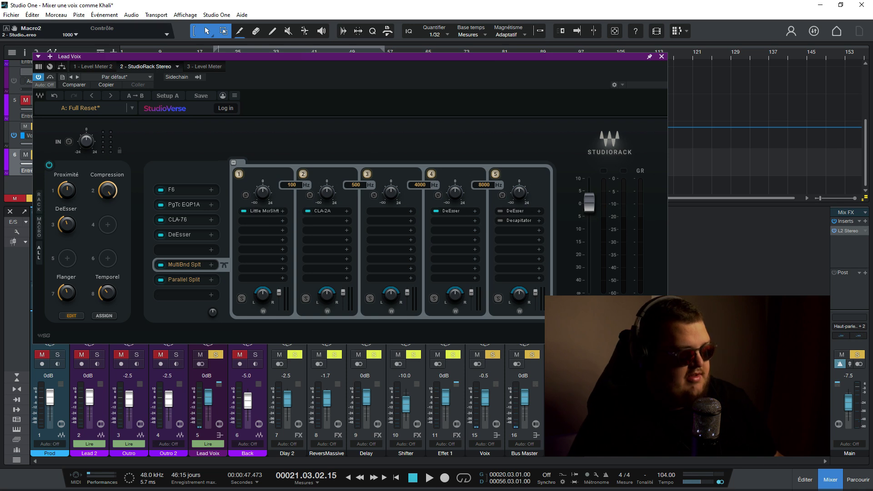
{"action": "key", "text": "space"}
{"action": "left_click", "coordinate": [263, 211]}
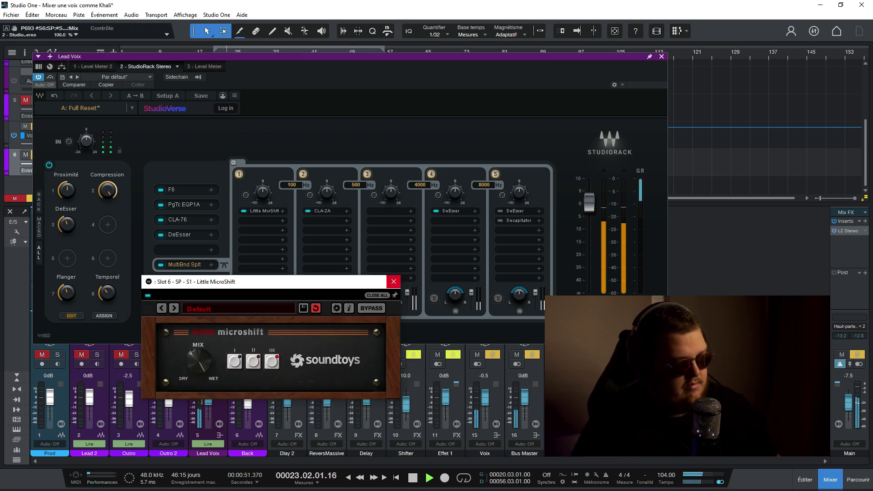
{"action": "left_click", "coordinate": [394, 282]}
{"action": "key", "text": "space"}
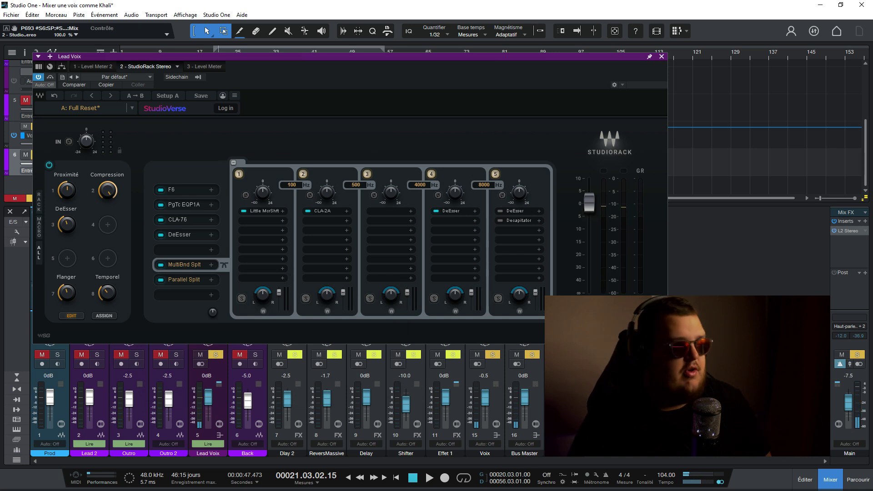
{"action": "left_click", "coordinate": [244, 211]}
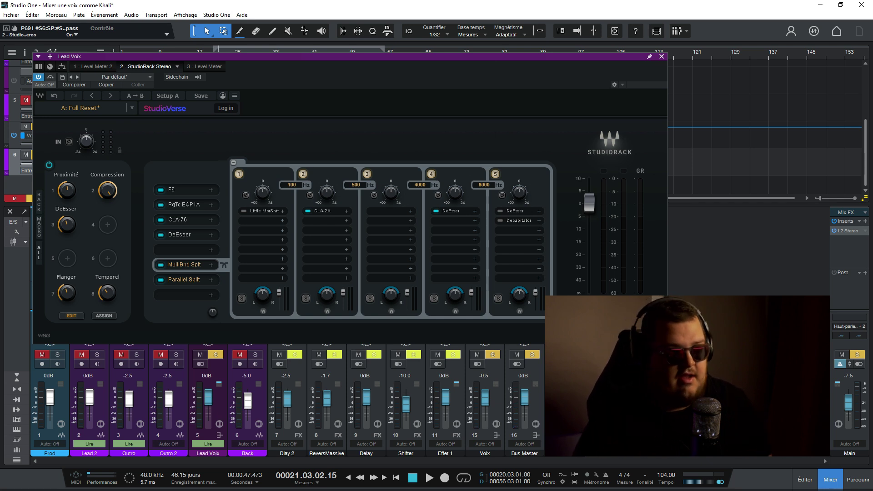
Step: Switch on the DeEsser in the fifth band and lower its threshold to about -37.8 dB during playback
{"action": "left_click", "coordinate": [515, 211]}
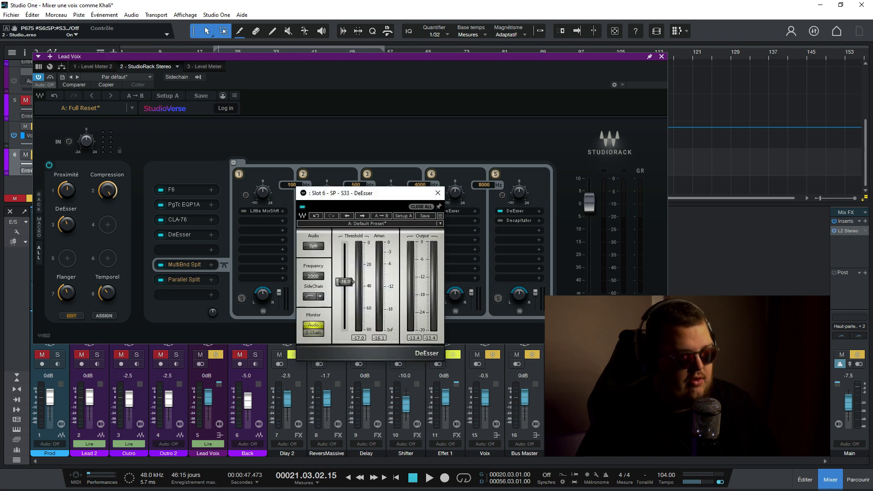
{"action": "left_click_drag", "start_coordinate": [354, 193], "coordinate": [293, 200]}
{"action": "key", "text": "space"}
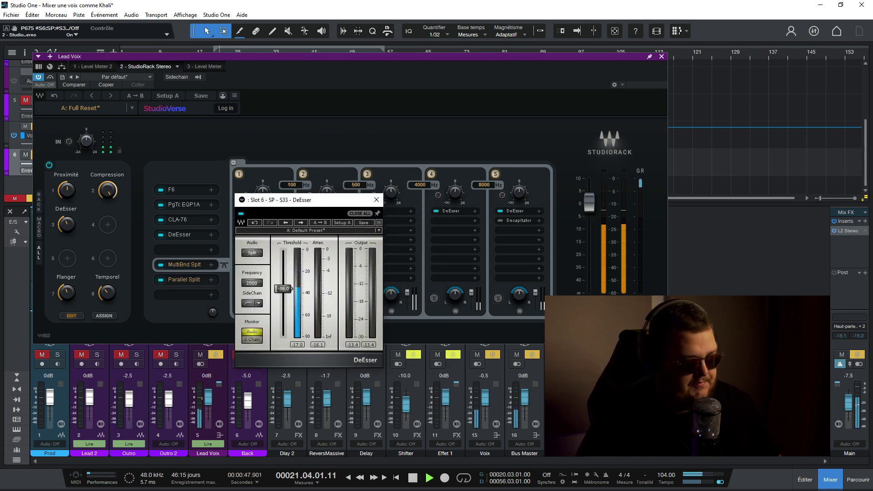
{"action": "left_click_drag", "start_coordinate": [283, 288], "coordinate": [283, 290]}
{"action": "key", "text": "space"}
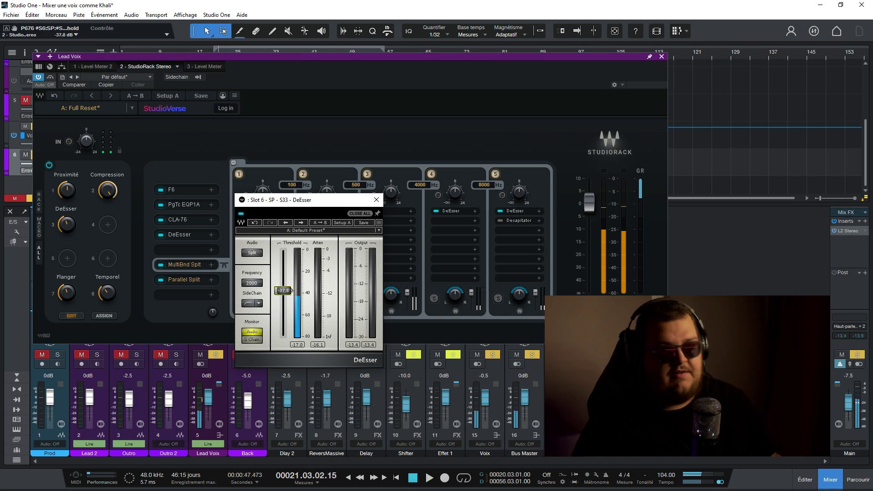
Step: Switch on Decapitator in the fifth band, move its window clear of that band, and set its output trim to about -5.7 dB during playback
{"action": "left_click", "coordinate": [500, 221]}
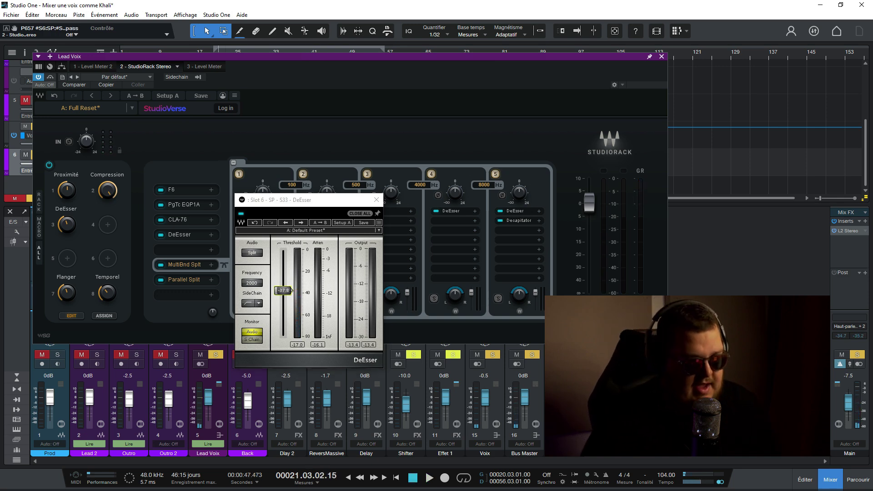
{"action": "left_click_drag", "start_coordinate": [600, 216], "coordinate": [251, 87]}
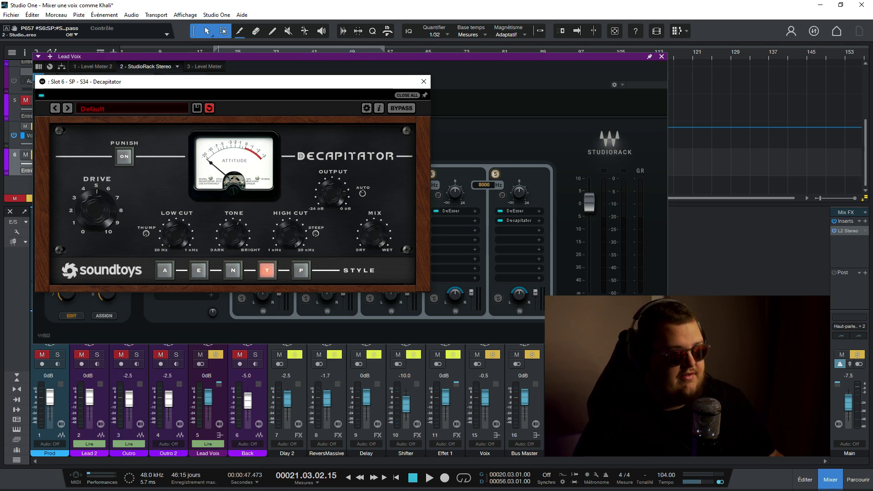
{"action": "key", "text": "space"}
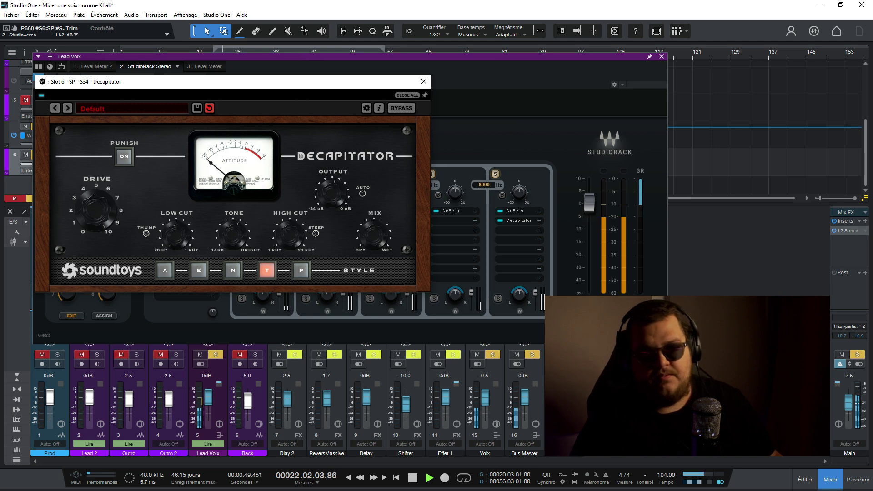
{"action": "key", "text": "space"}
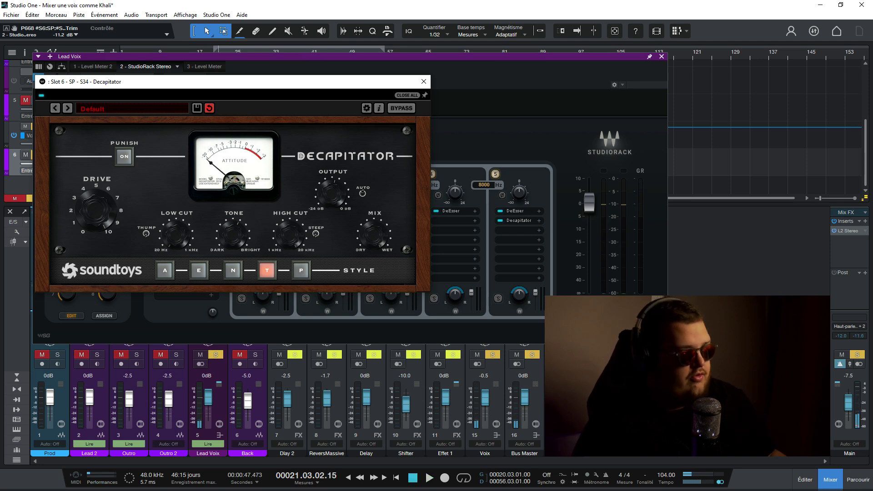
{"action": "key", "text": "space"}
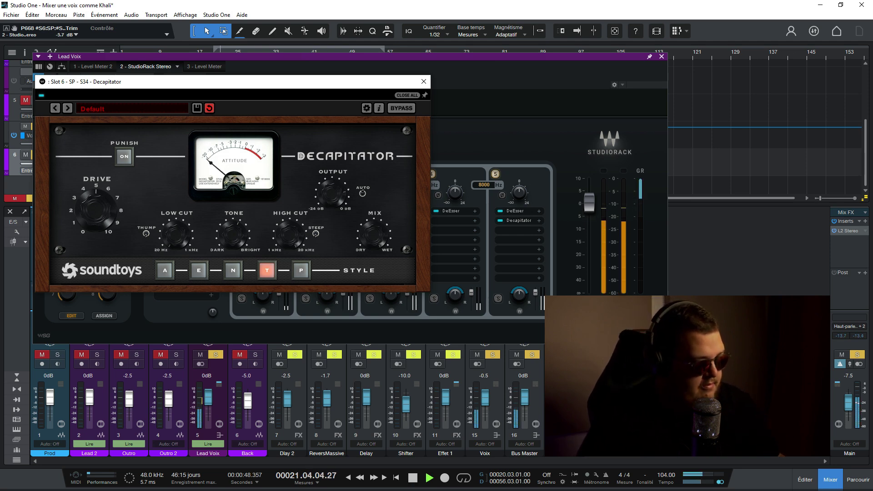
Step: Lower the crossover between the fourth and fifth bands to about 5617 Hz during playback
{"action": "left_click_drag", "start_coordinate": [483, 185], "coordinate": [484, 188]}
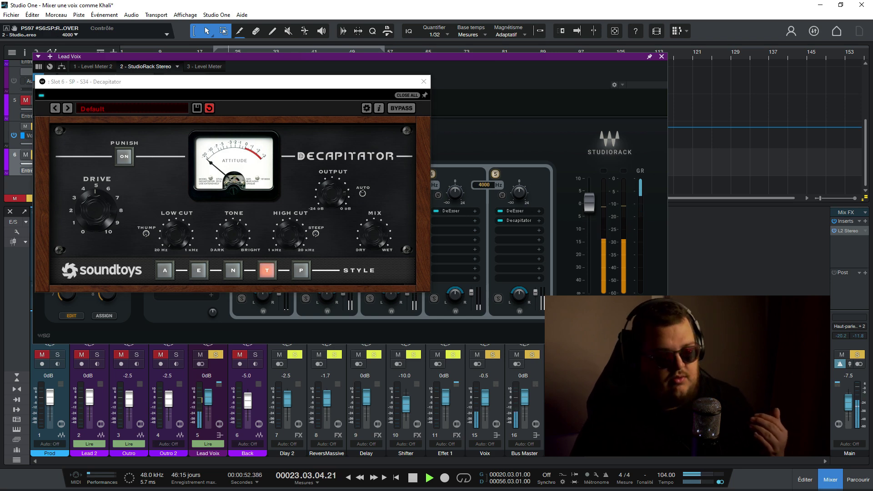
{"action": "left_click_drag", "start_coordinate": [483, 185], "coordinate": [484, 141]}
{"action": "mouse_move", "coordinate": [484, 185]}
{"action": "left_mouse_down"}
{"action": "mouse_move", "coordinate": [484, 199]}
{"action": "mouse_move", "coordinate": [483, 182]}
{"action": "left_mouse_up"}
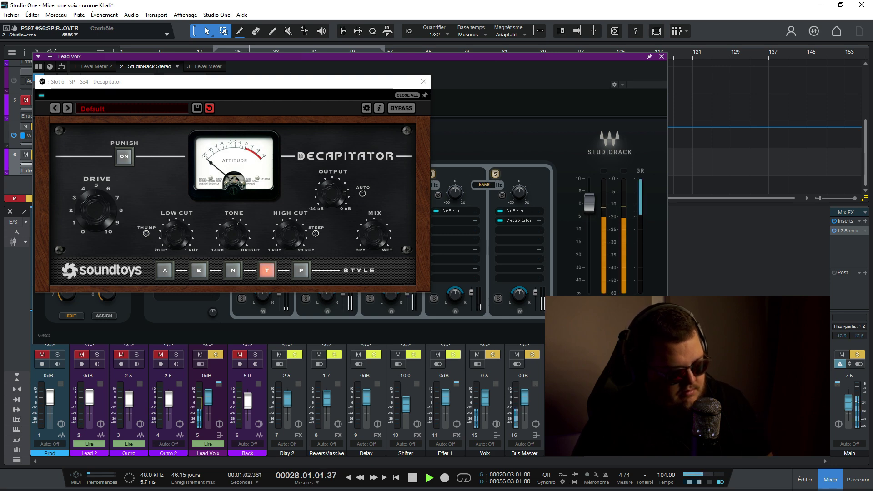
Step: Lower Decapitator's drive with its output trim at about -3.4 dB, close its window, and stop playback
{"action": "left_click_drag", "start_coordinate": [96, 210], "coordinate": [95, 226]}
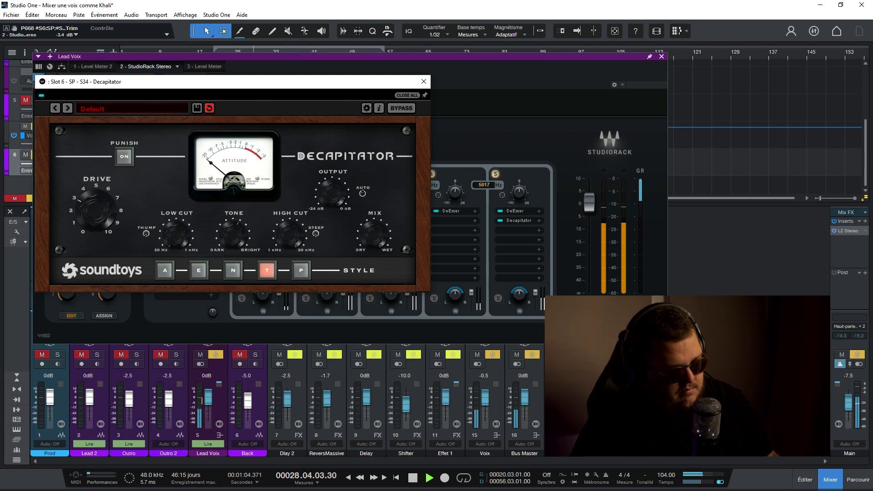
{"action": "left_click", "coordinate": [424, 81]}
{"action": "key", "text": "space"}
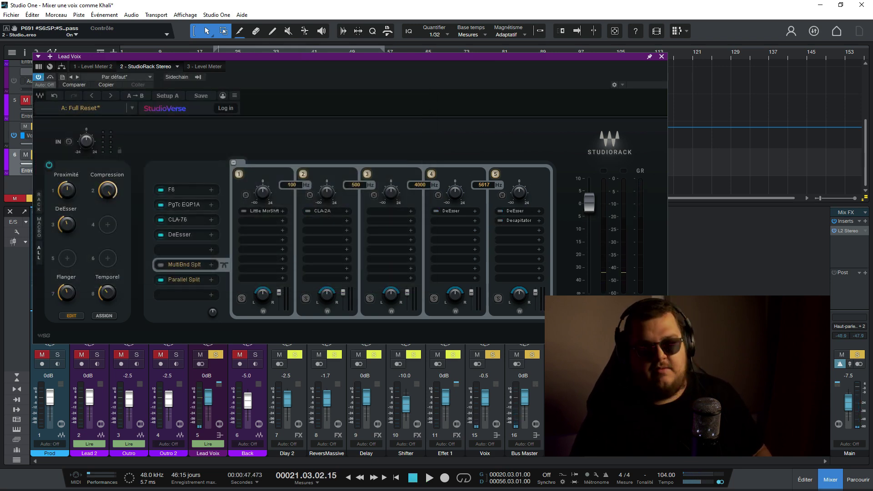
Step: Play the vocal to compare it without and with MultiBnd Splt and its band plug-ins, leaving them switched on
{"action": "key", "text": "space"}
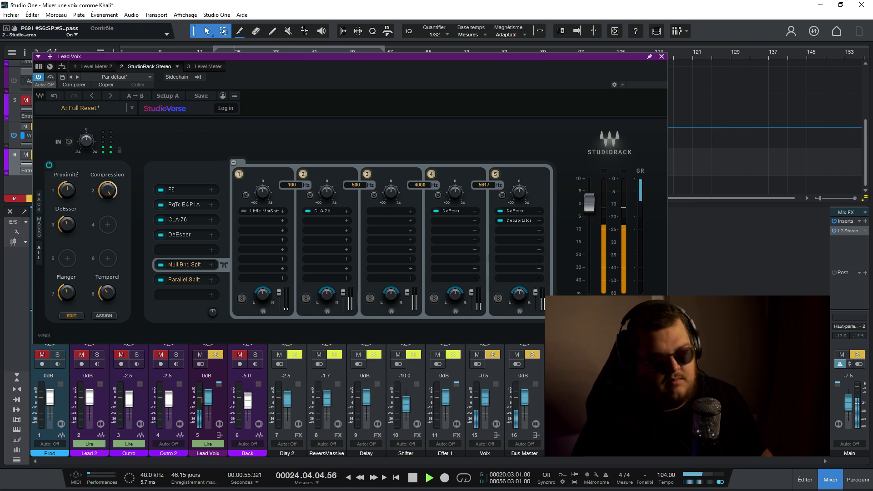
{"action": "key", "text": "space"}
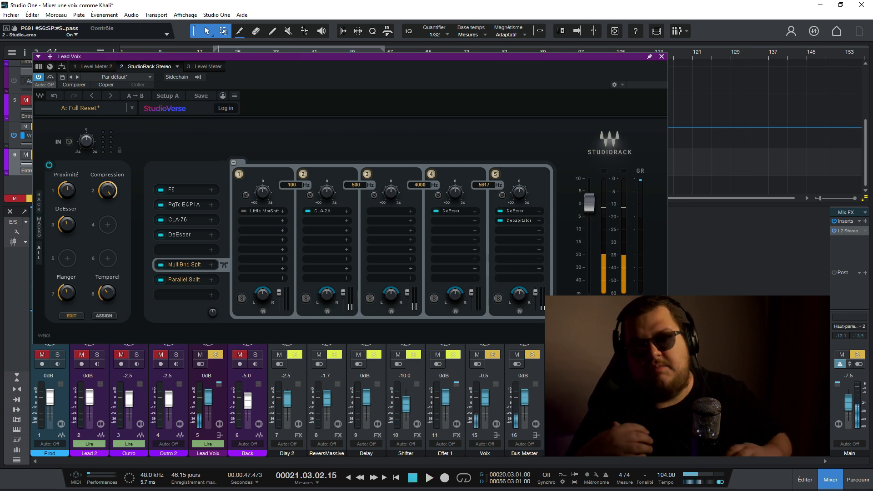